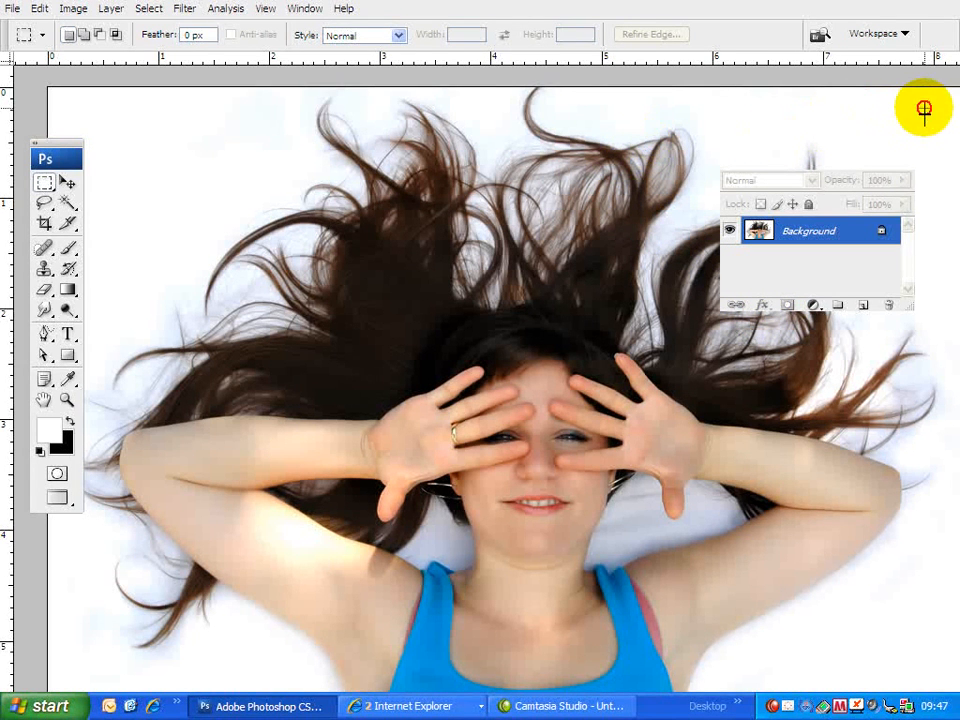
Show the channel list and enlarge it so that RGB, Red, Green and Blue all fit
click(808, 338)
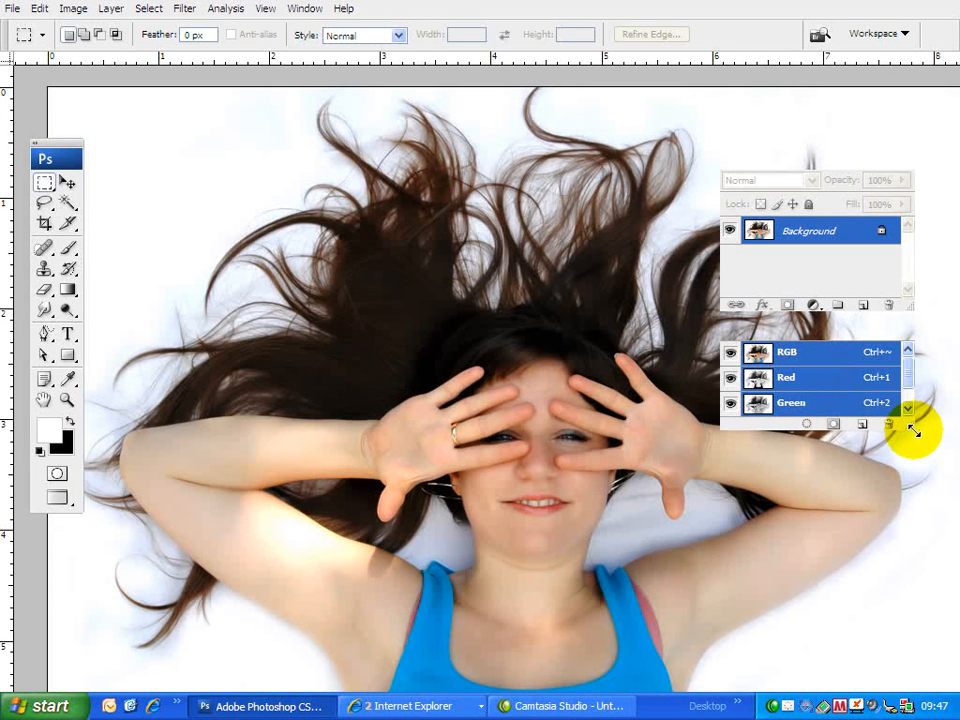
key(shift+Tab)
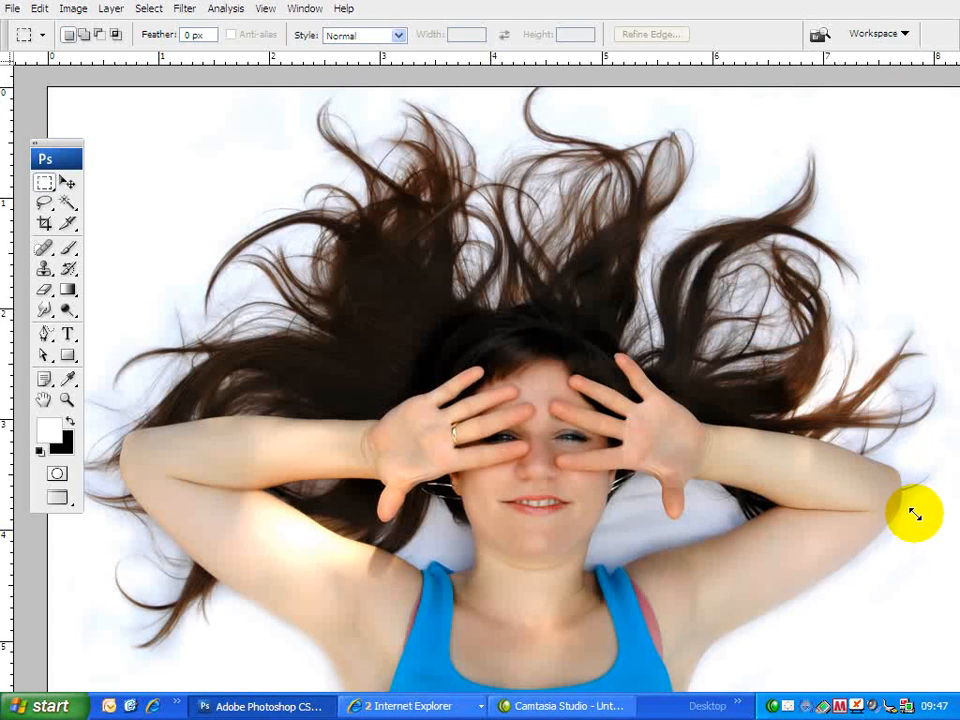
key(shift+Tab)
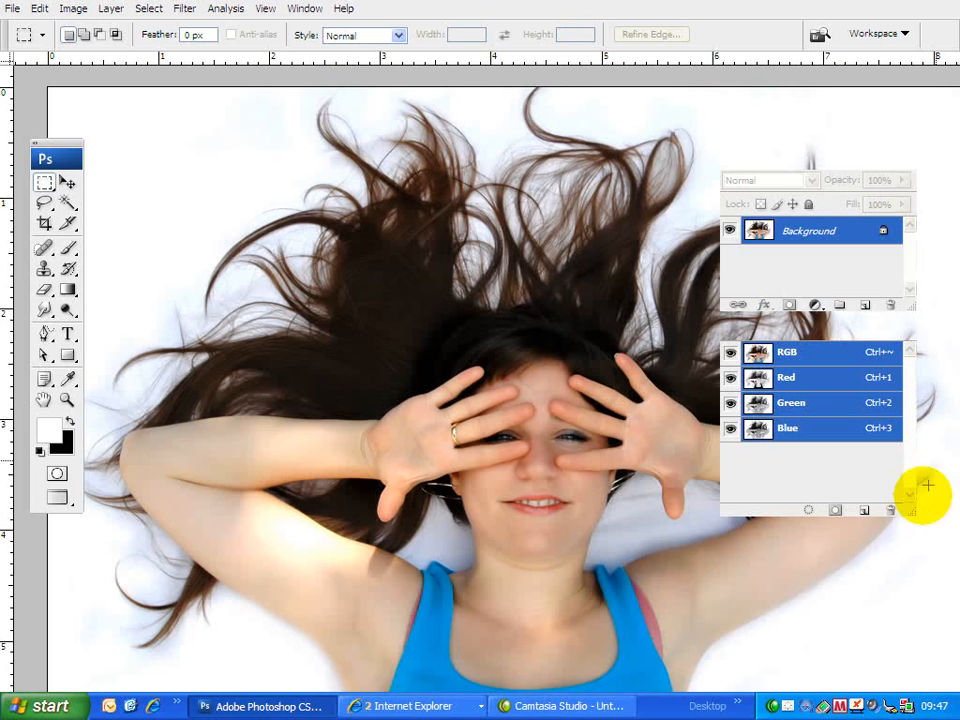
Convert the locked Background into a regular layer, accepting the default name Layer 0
double_click(758, 232)
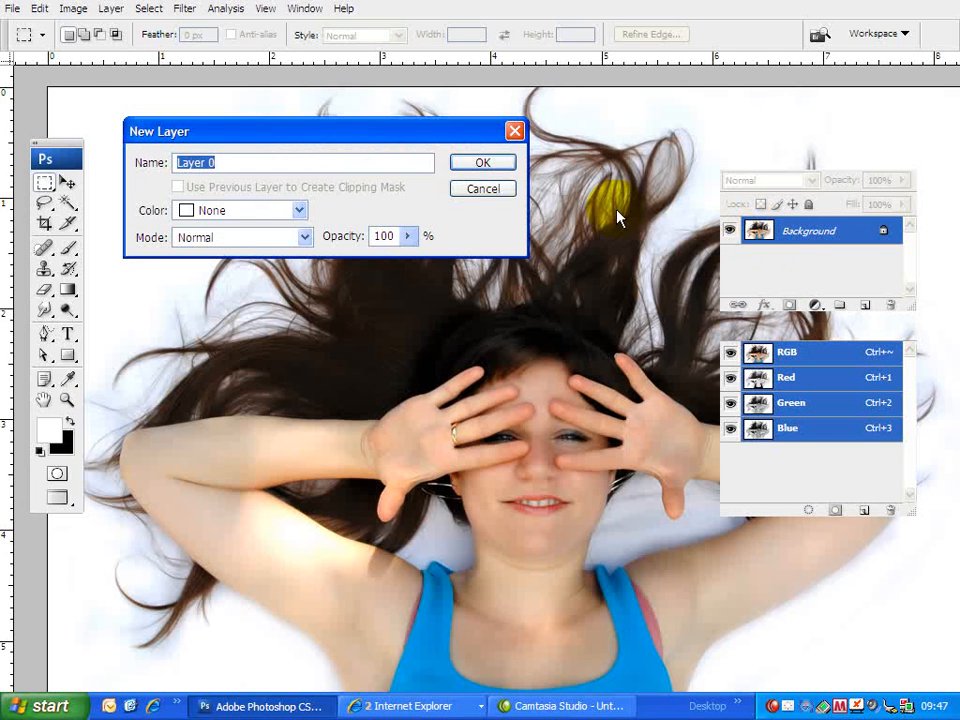
click(500, 168)
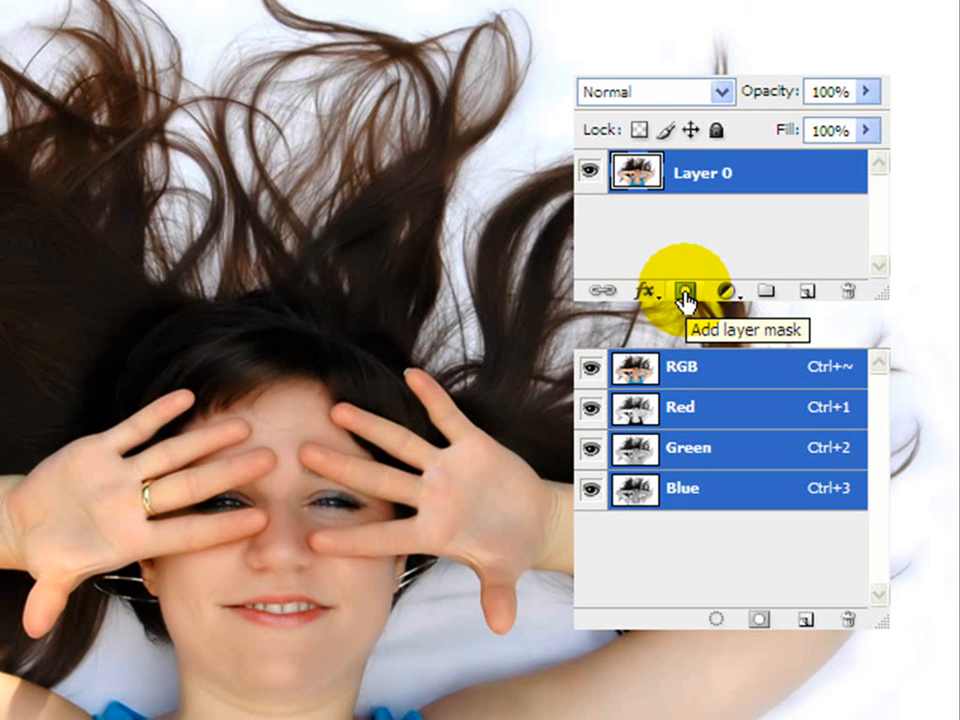
click(711, 232)
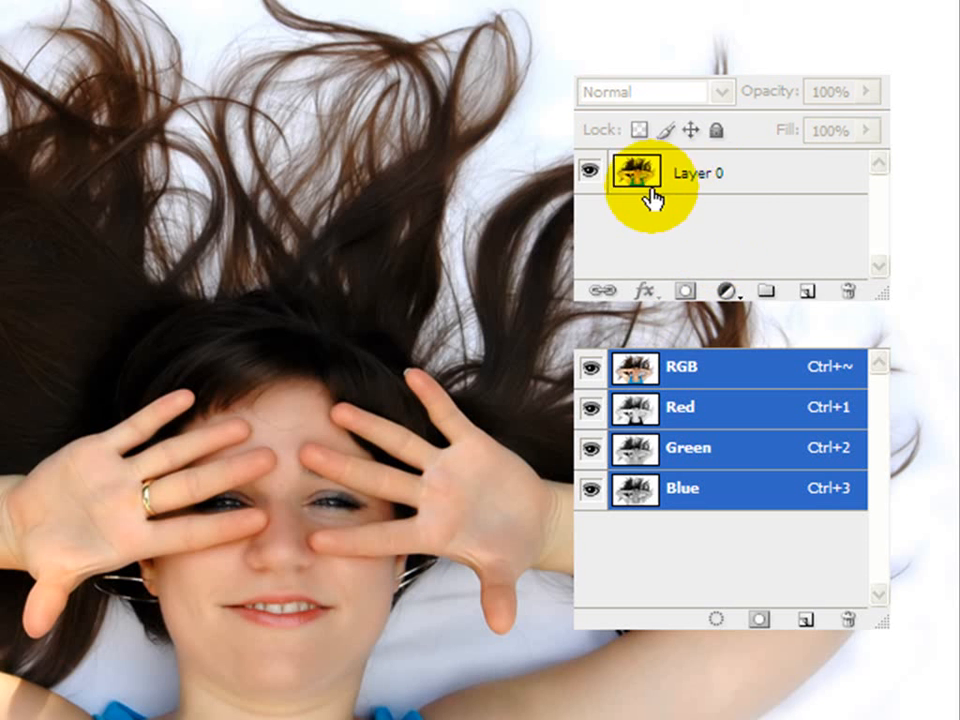
click(741, 186)
click(710, 230)
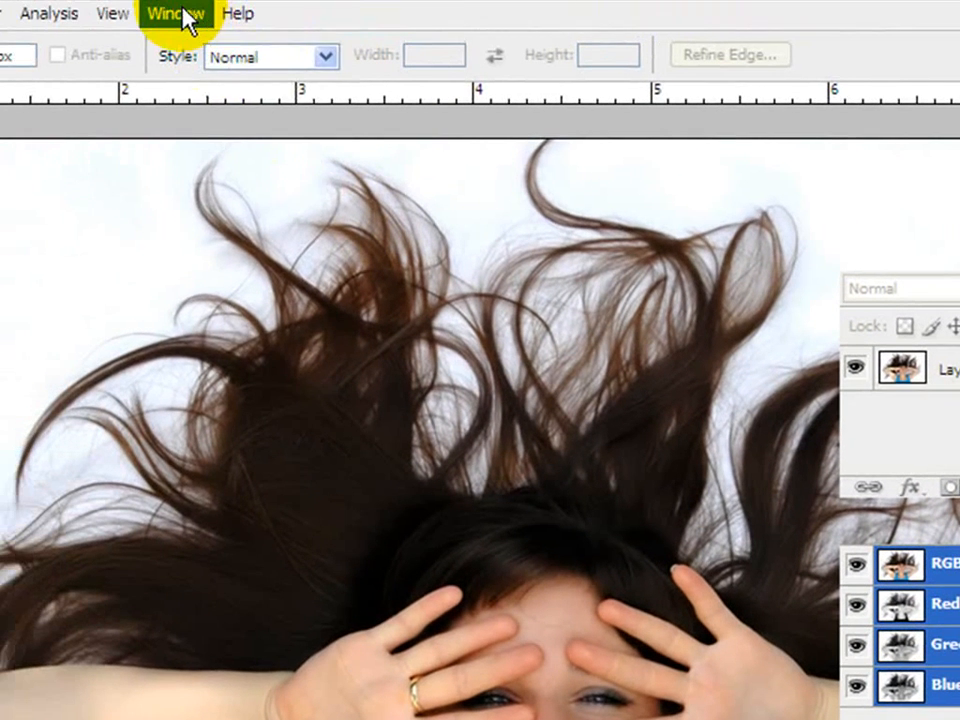
click(189, 15)
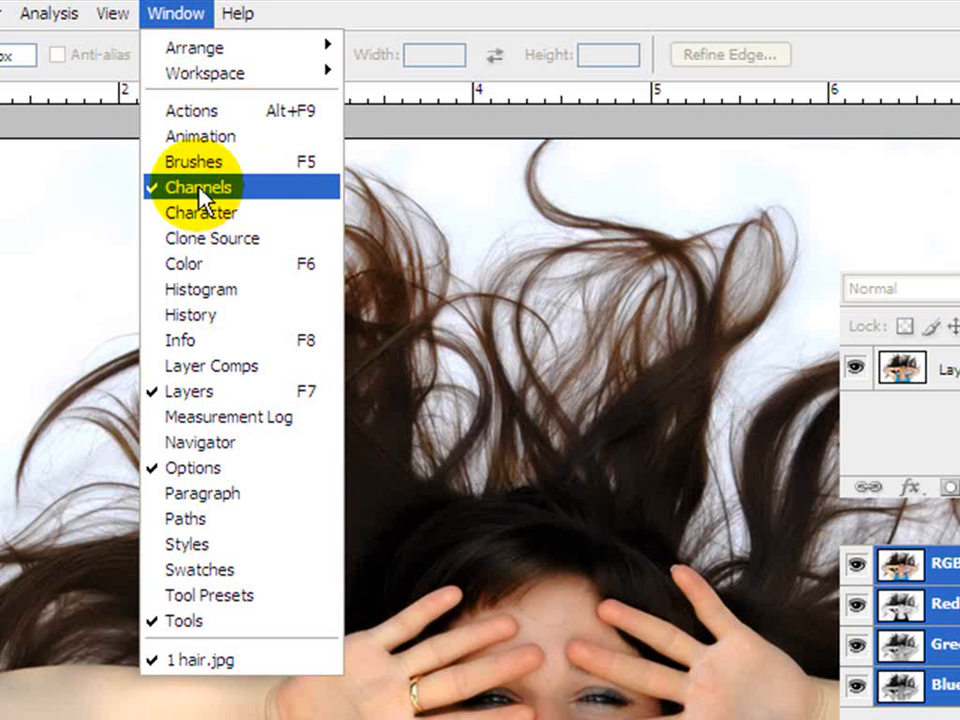
click(768, 13)
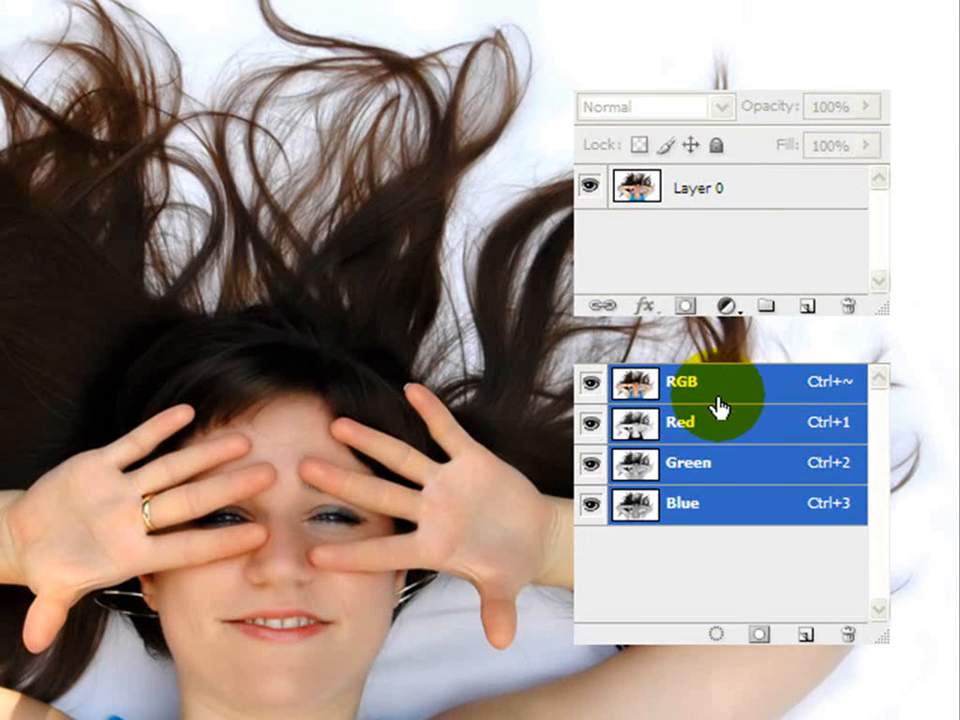
View the Red, Green and Blue channels individually and compare the contrast between the hair and the background
click(736, 434)
click(717, 470)
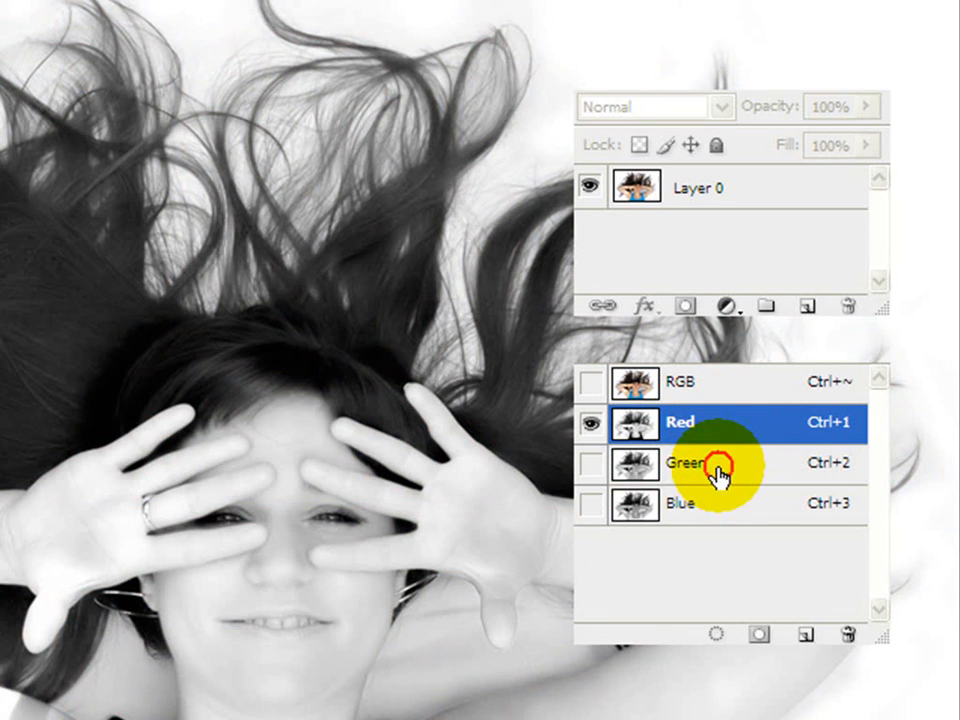
click(714, 505)
click(724, 472)
click(714, 432)
click(690, 466)
click(687, 514)
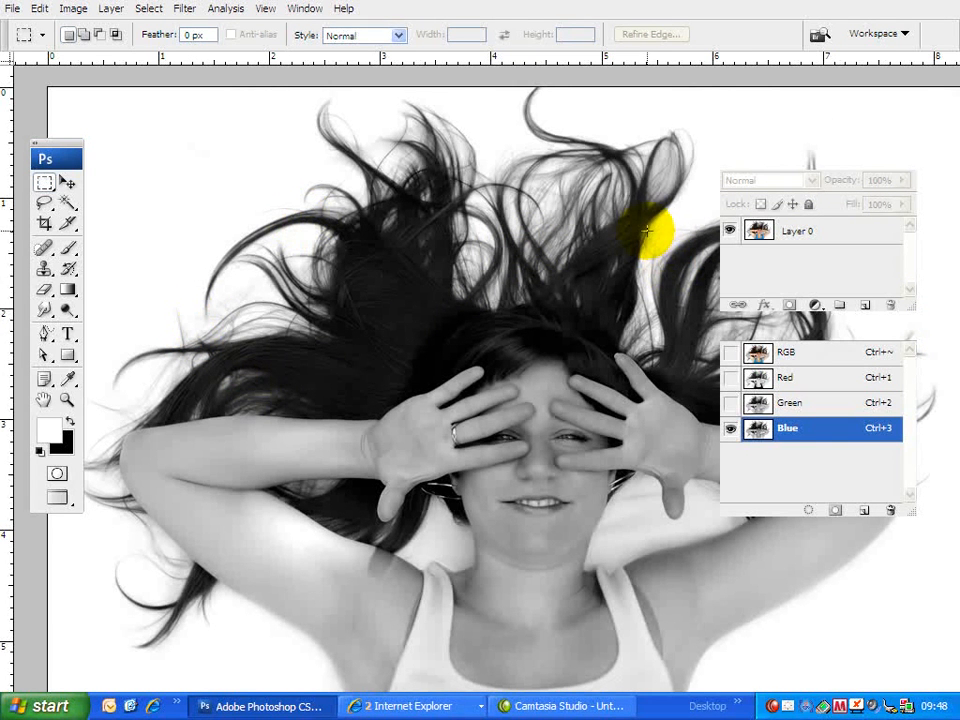
click(789, 379)
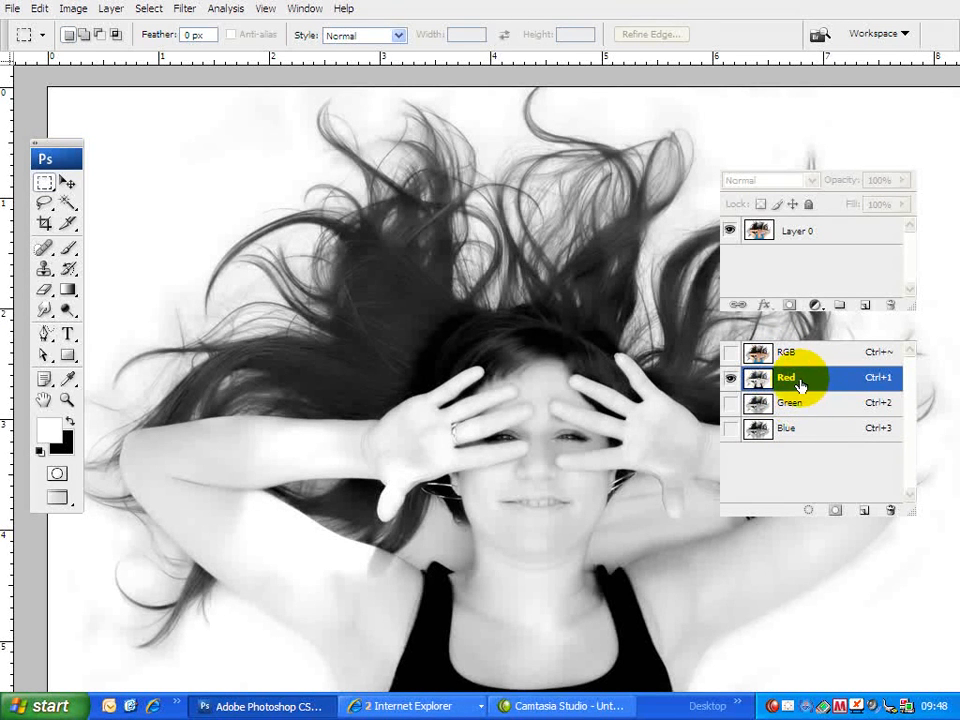
click(799, 404)
click(800, 440)
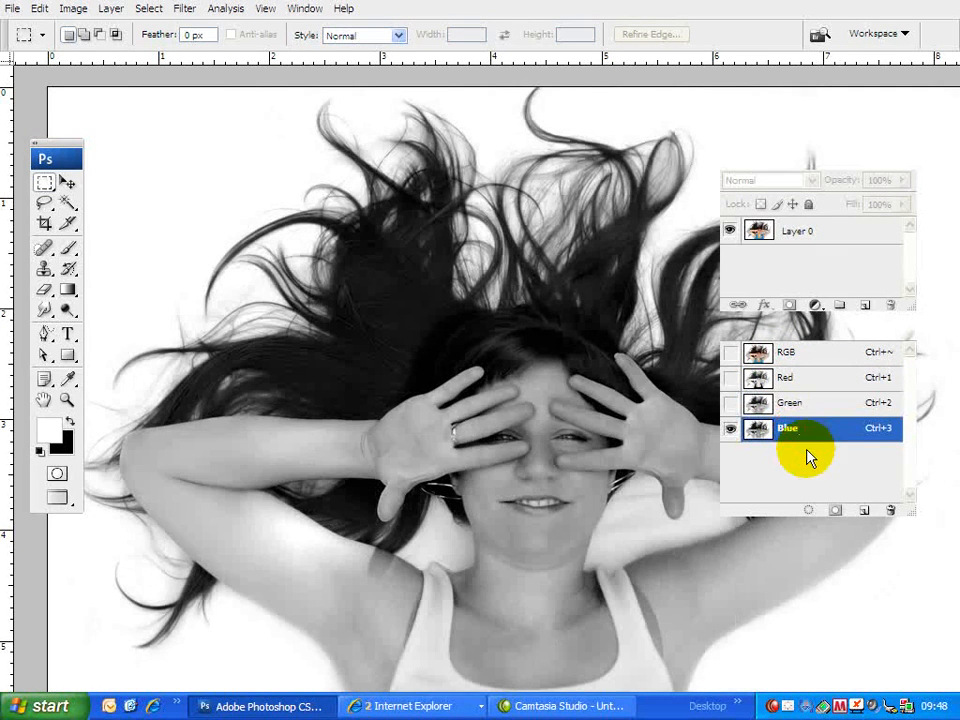
click(783, 380)
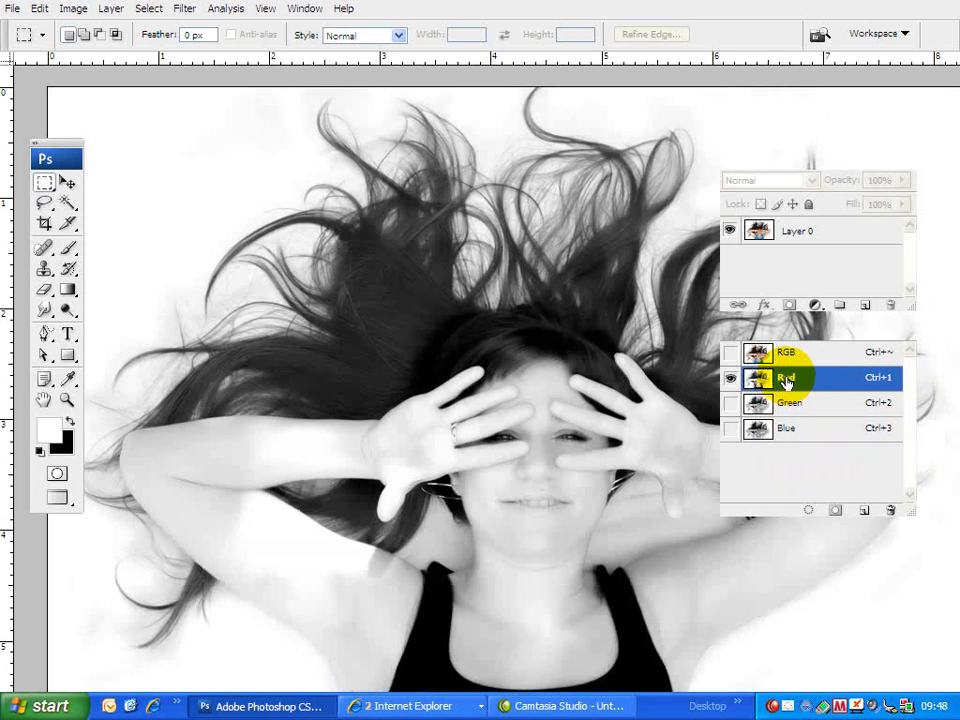
click(808, 408)
click(797, 433)
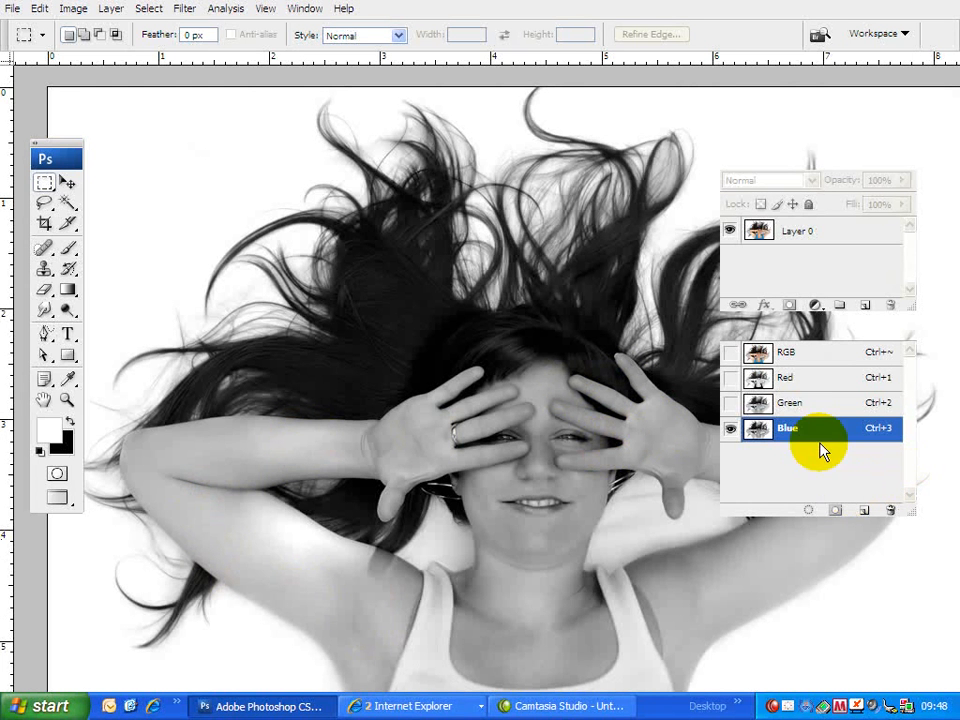
click(788, 355)
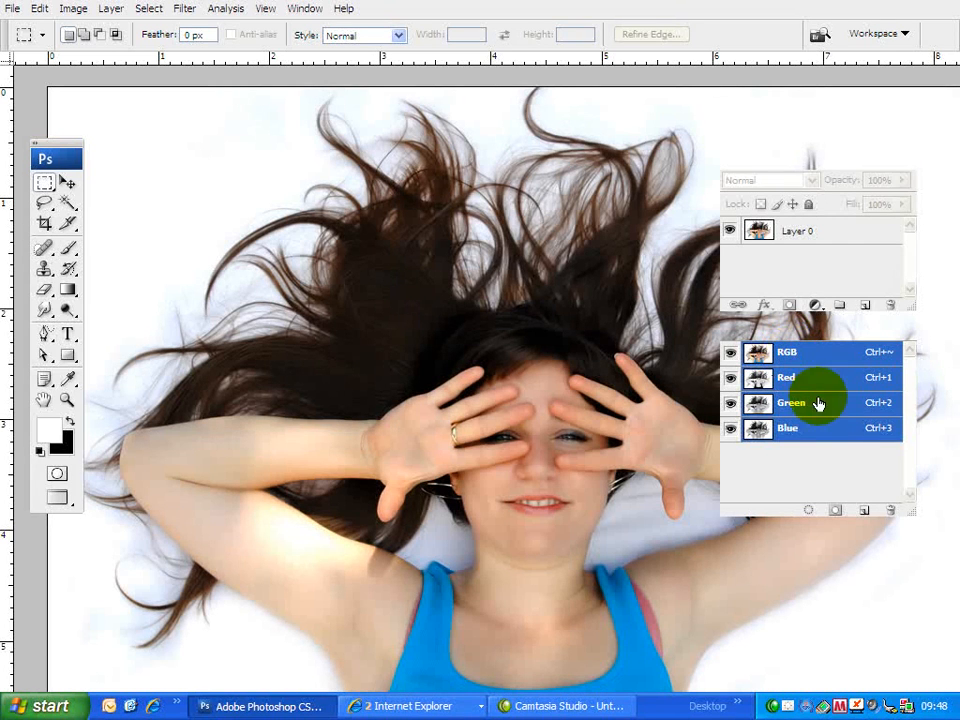
click(824, 388)
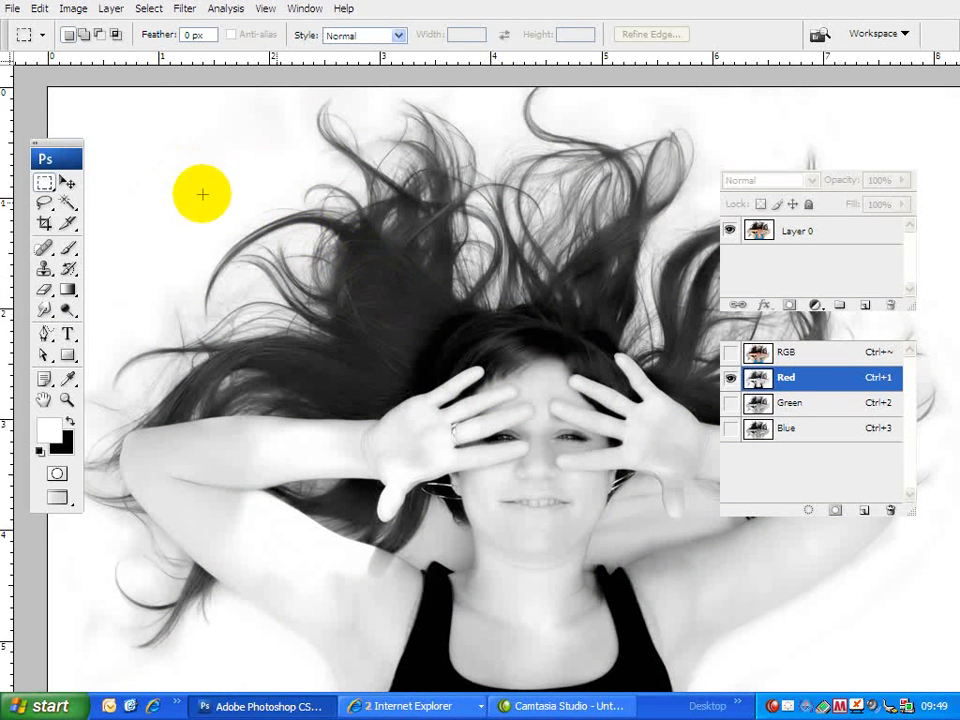
click(797, 400)
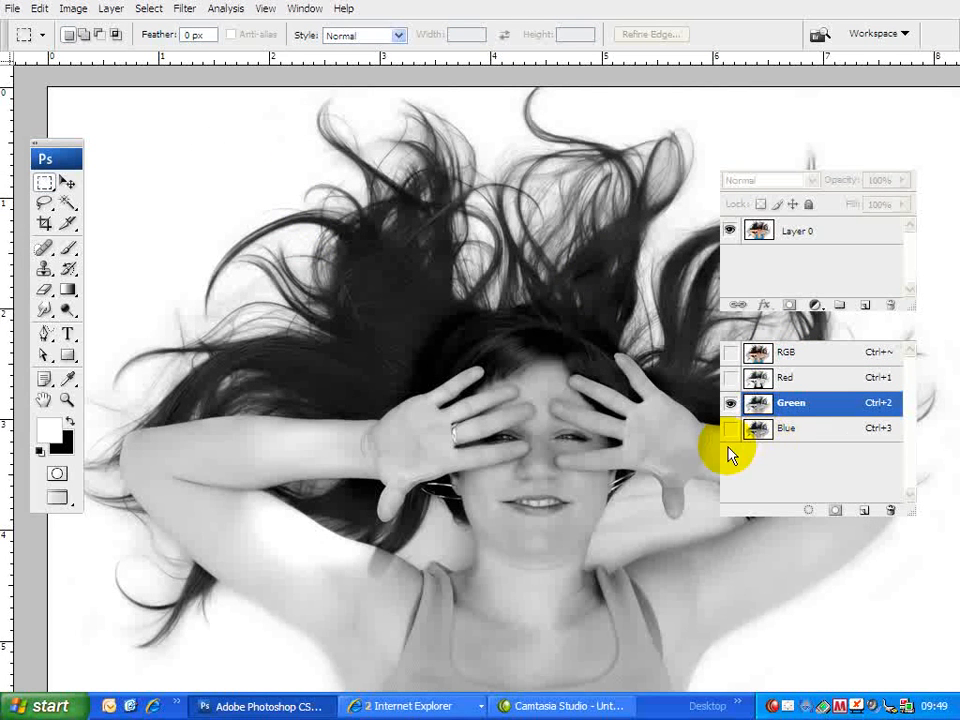
click(805, 438)
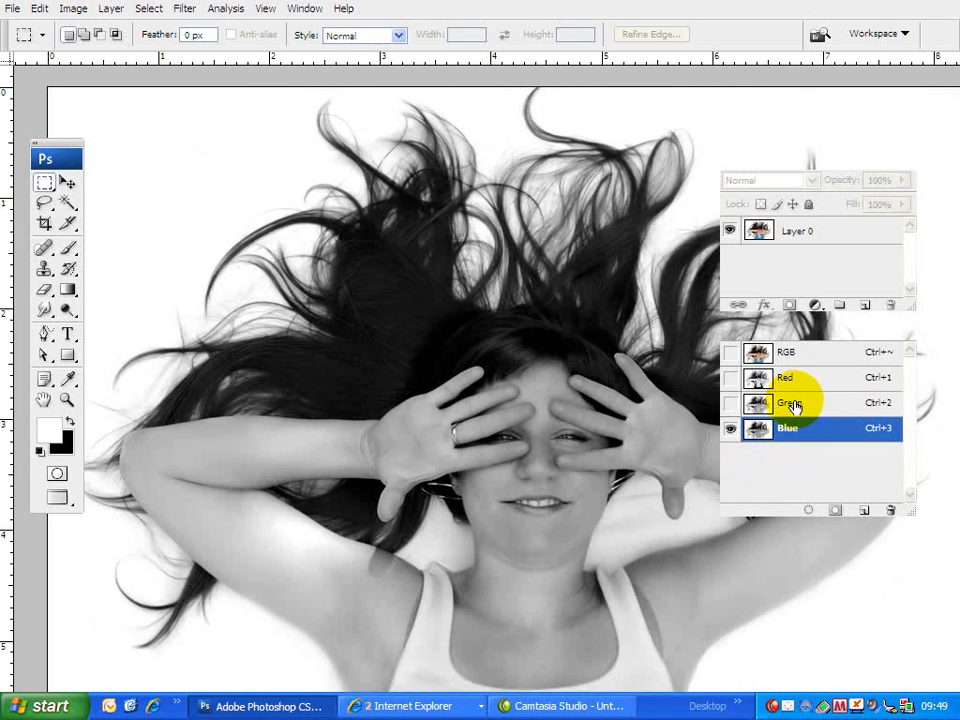
click(793, 404)
Duplicate the Blue channel, compare it with the original and leave the copy active
click(805, 436)
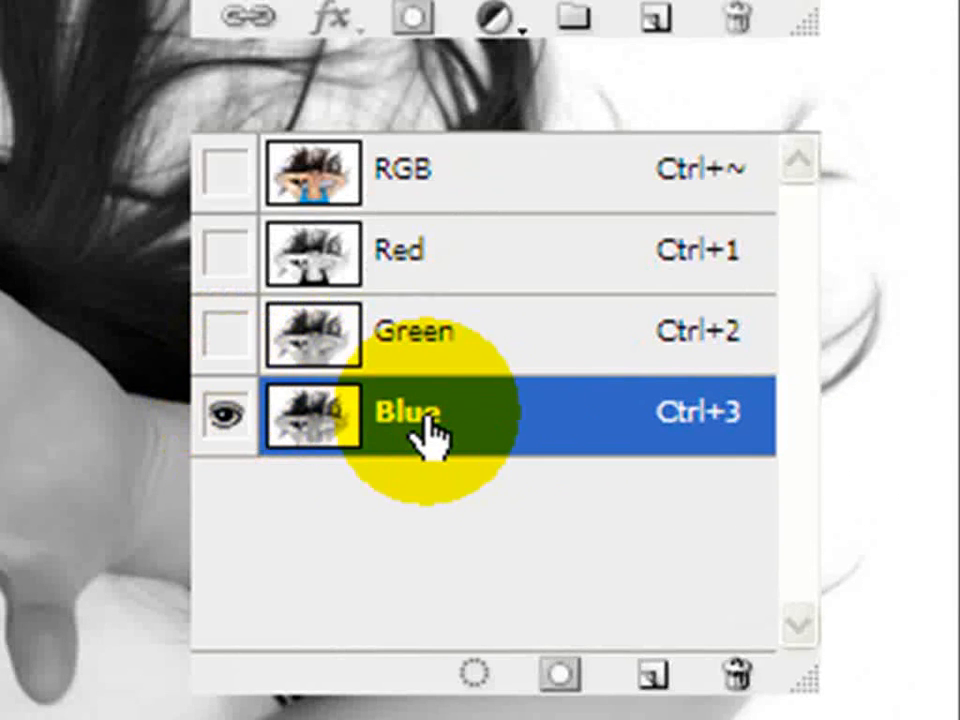
drag(397, 438, 654, 674)
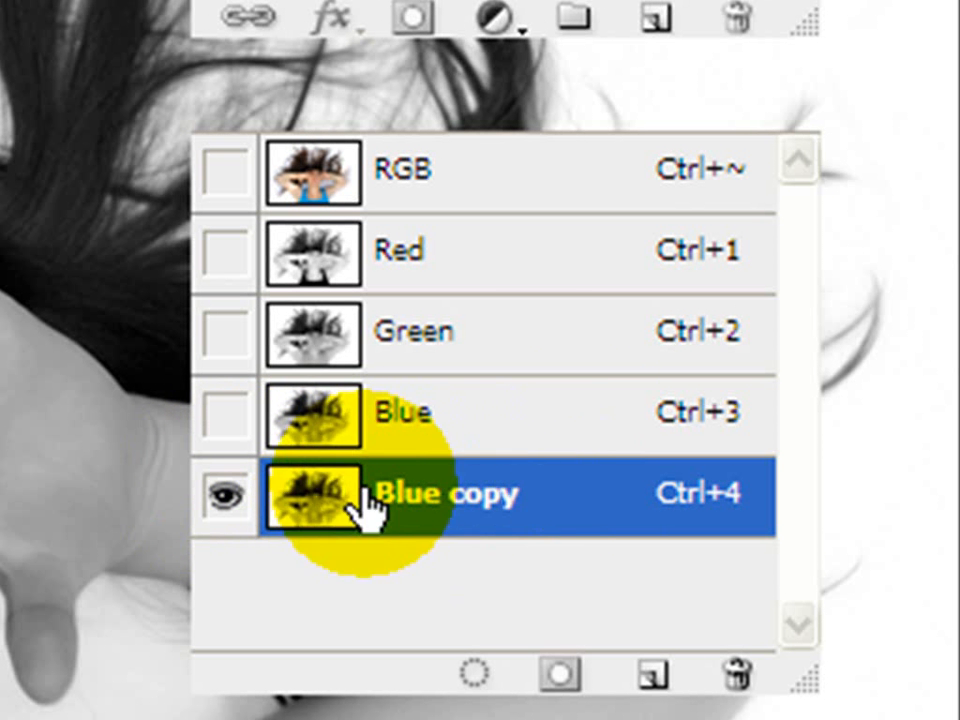
click(486, 412)
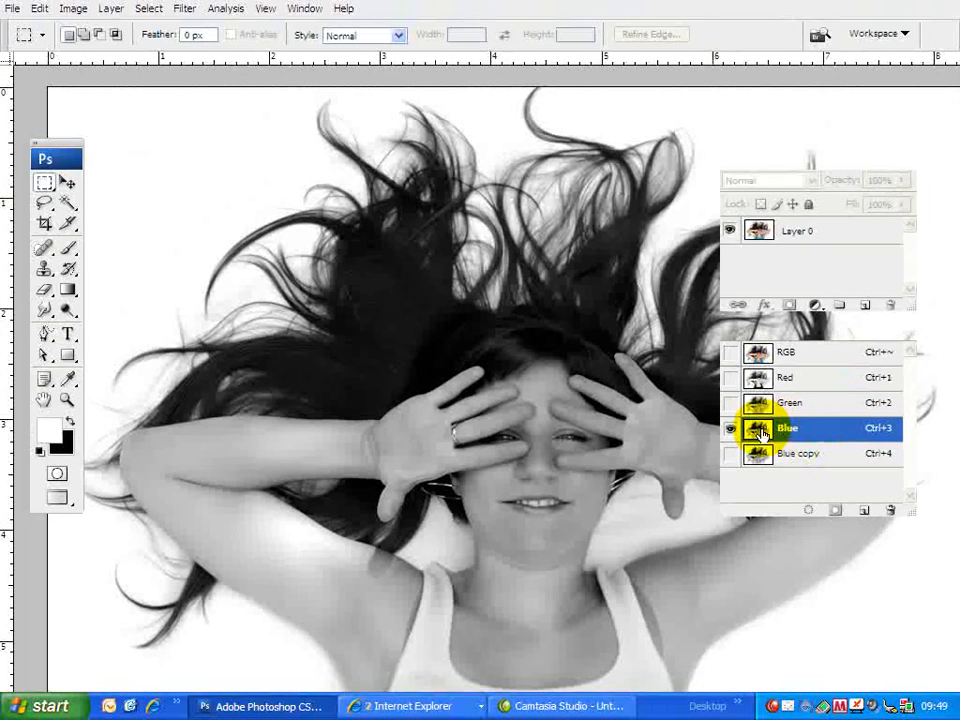
click(806, 471)
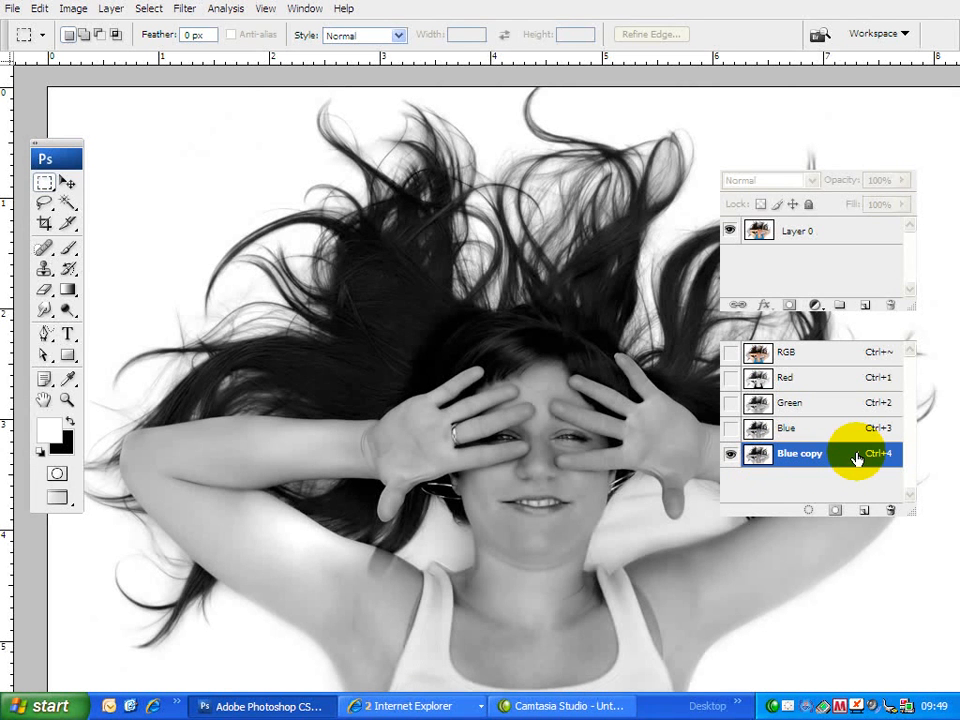
Load the Blue copy channel of hair.jpg as a new, inverted selection
ctrl+click(759, 462)
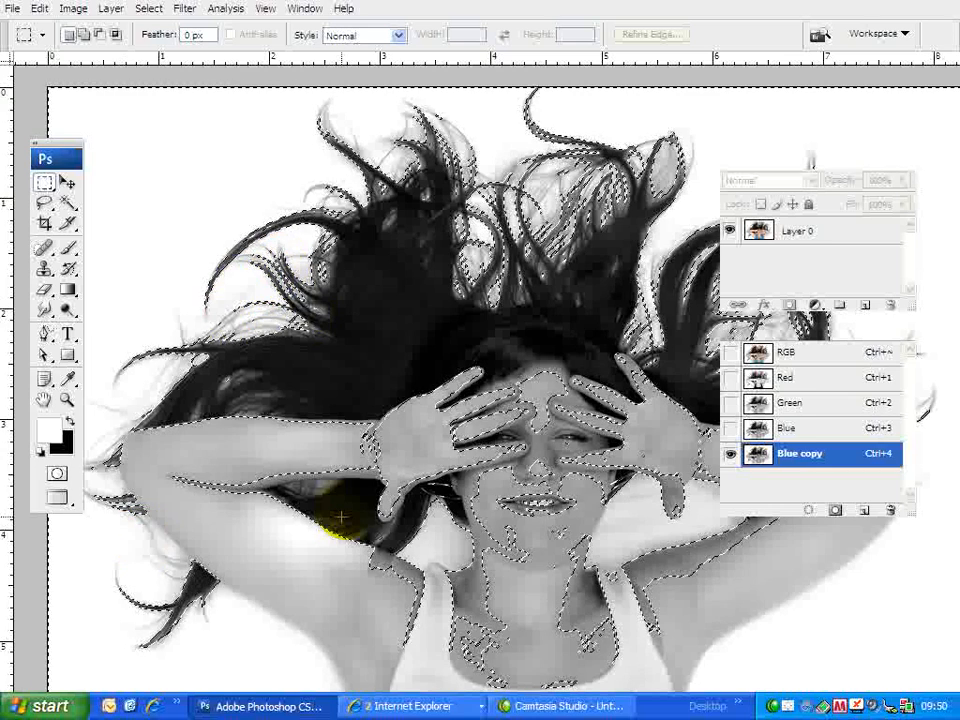
key(ctrl+d)
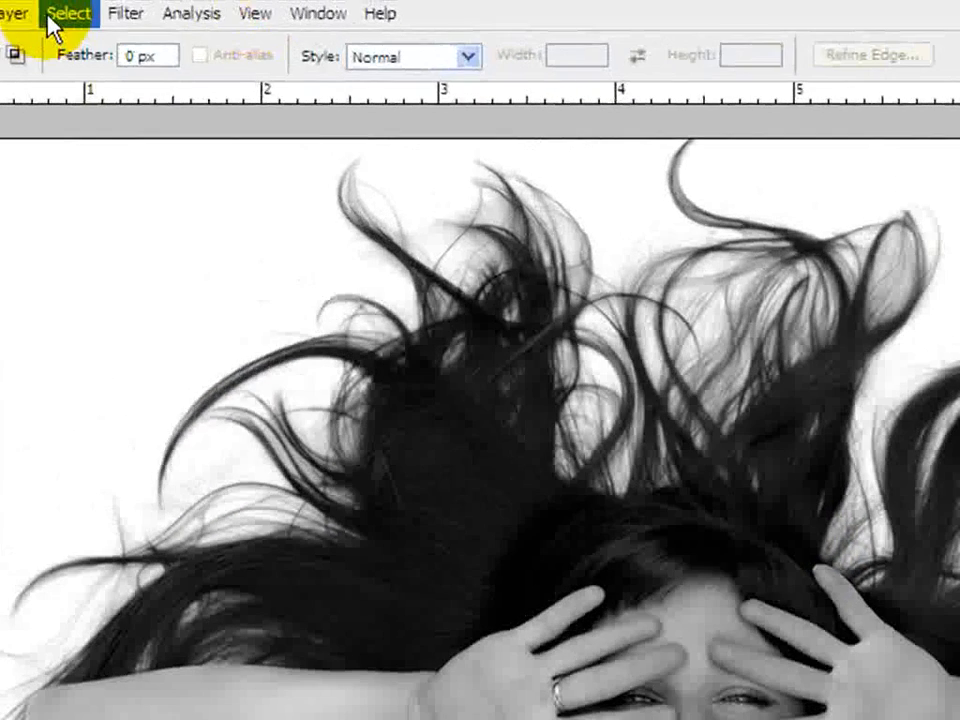
click(141, 9)
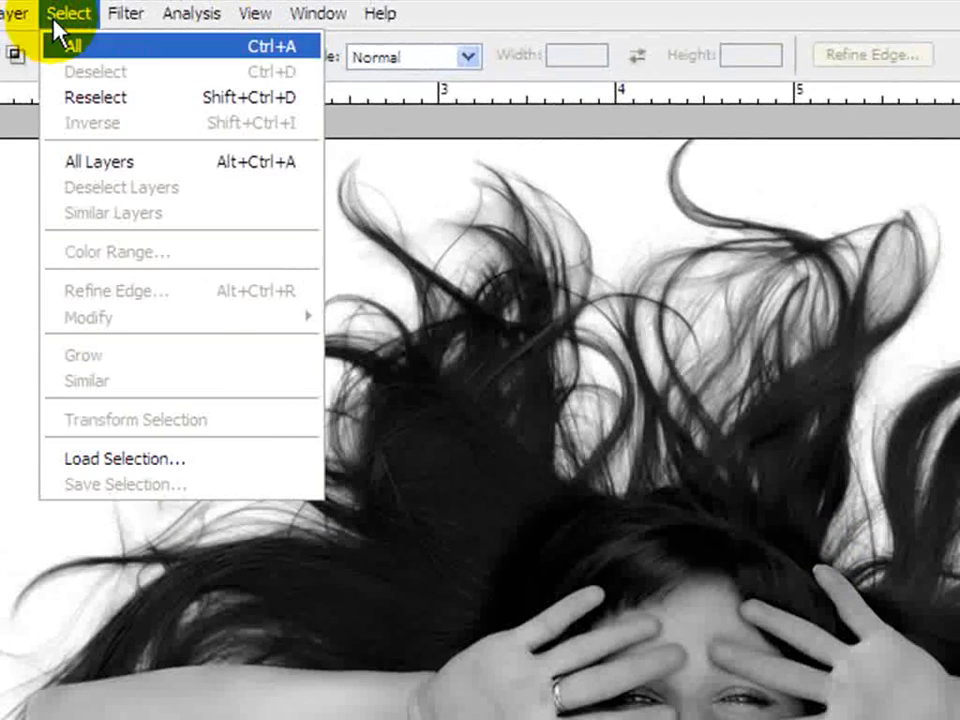
click(189, 462)
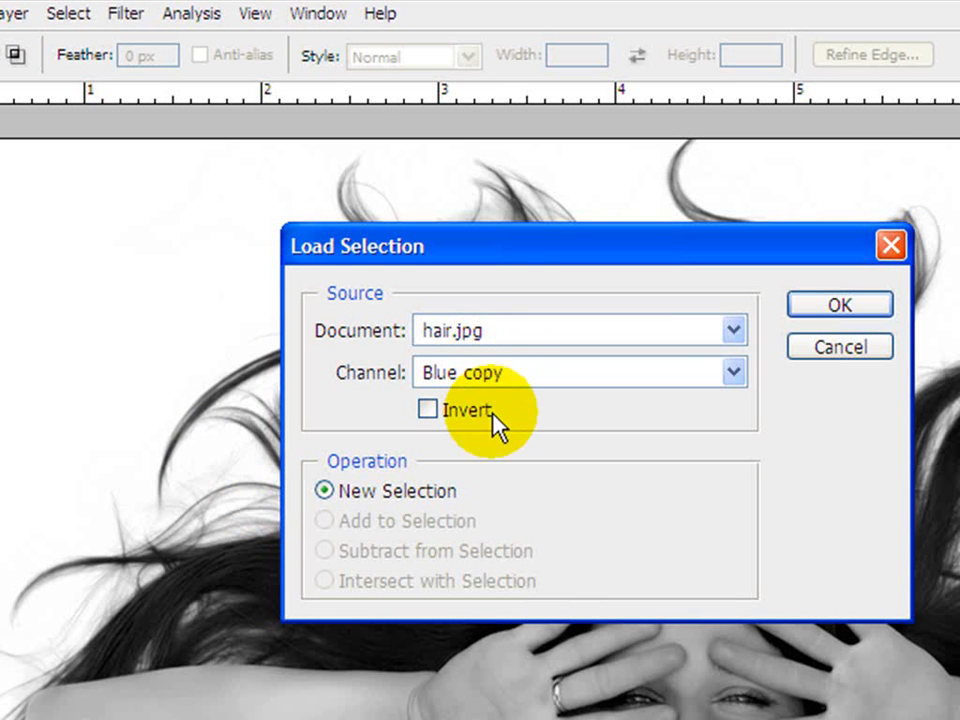
click(542, 375)
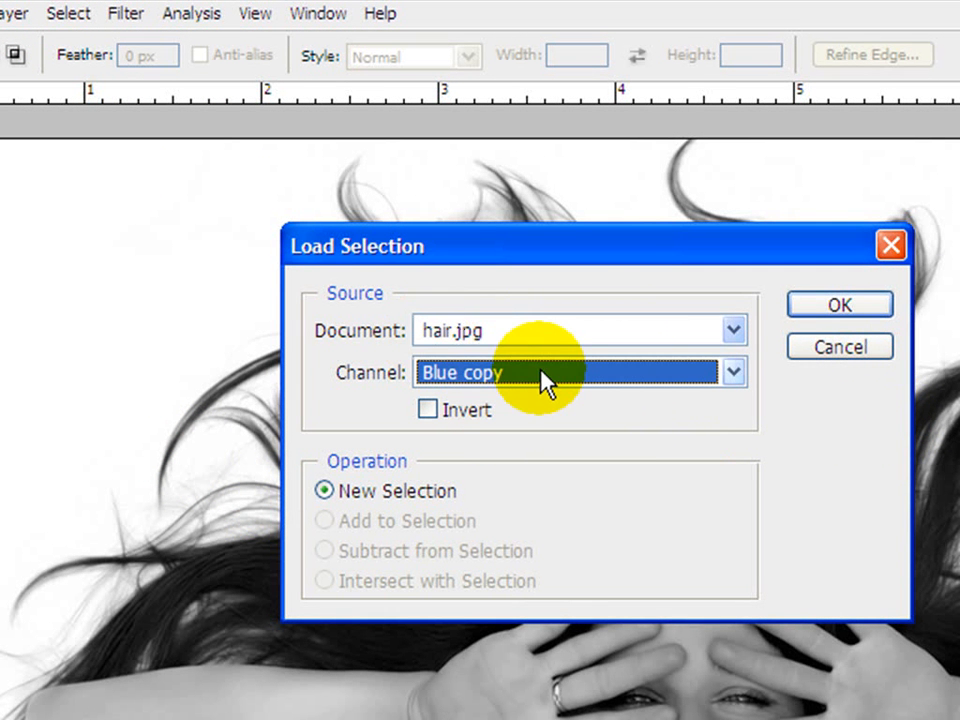
click(429, 410)
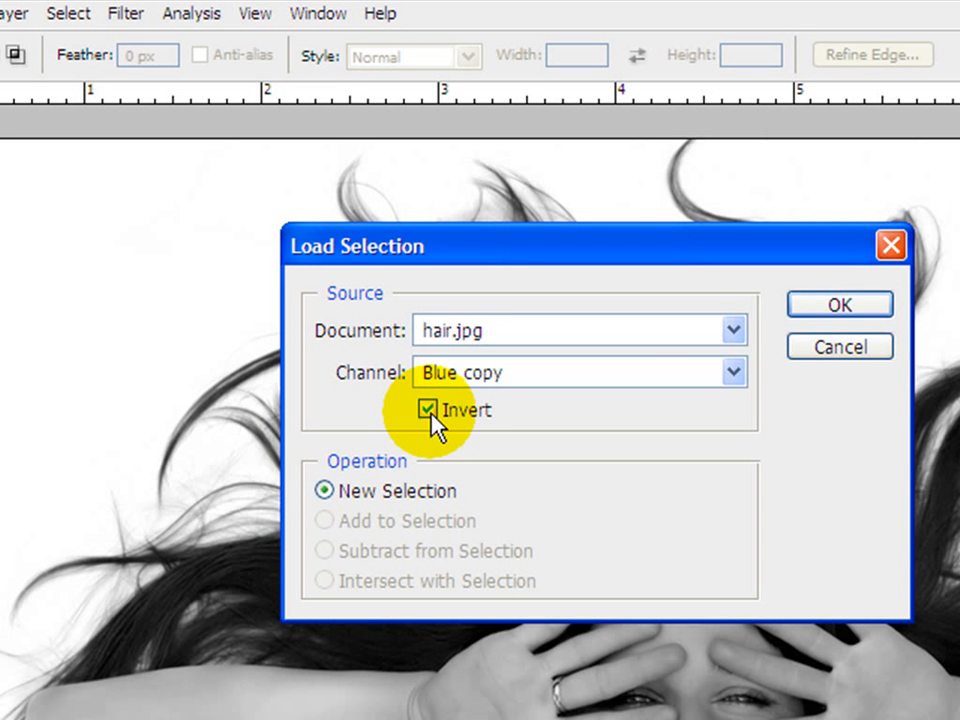
click(874, 312)
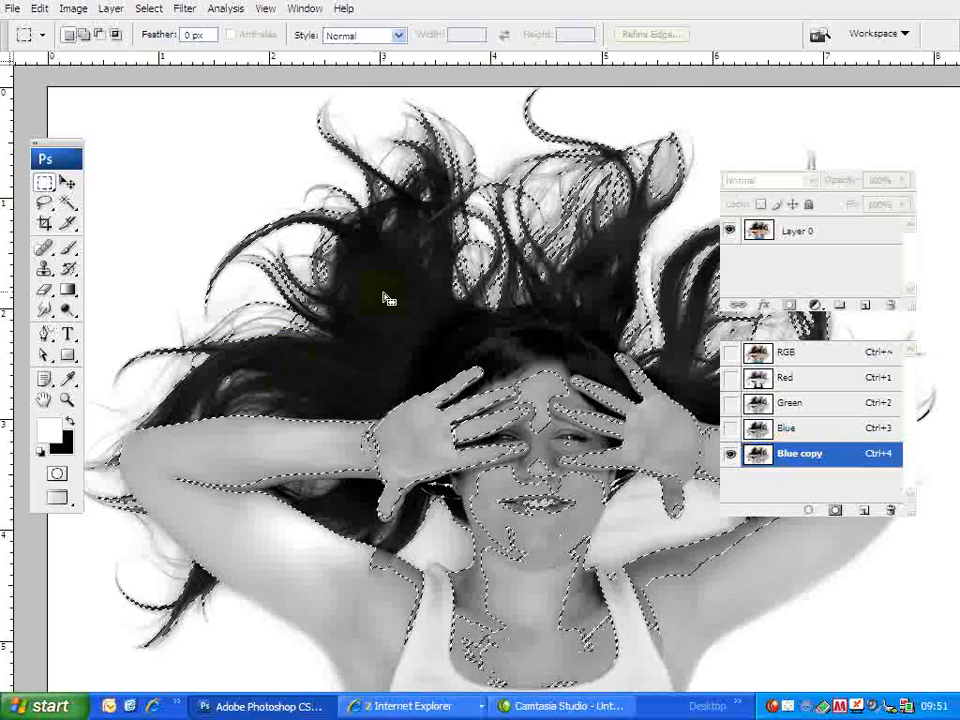
Return to Layer 0 and add a layer mask to it from the active selection
click(810, 230)
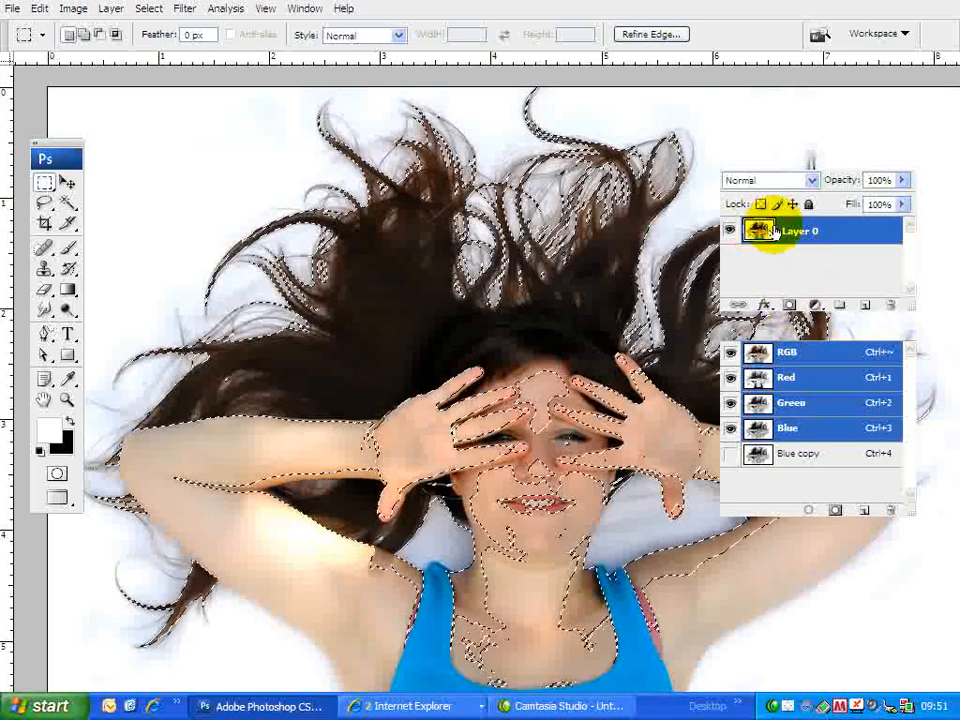
click(790, 307)
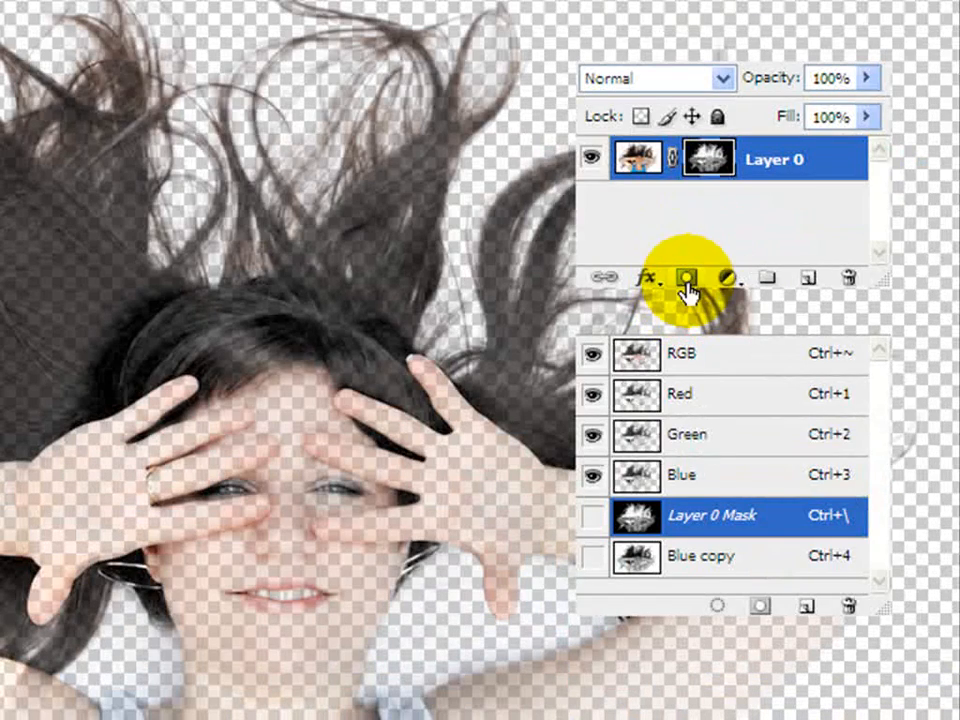
Add a solid color fill layer in bright green (#12ff00) and place it beneath Layer 0
click(733, 284)
click(790, 303)
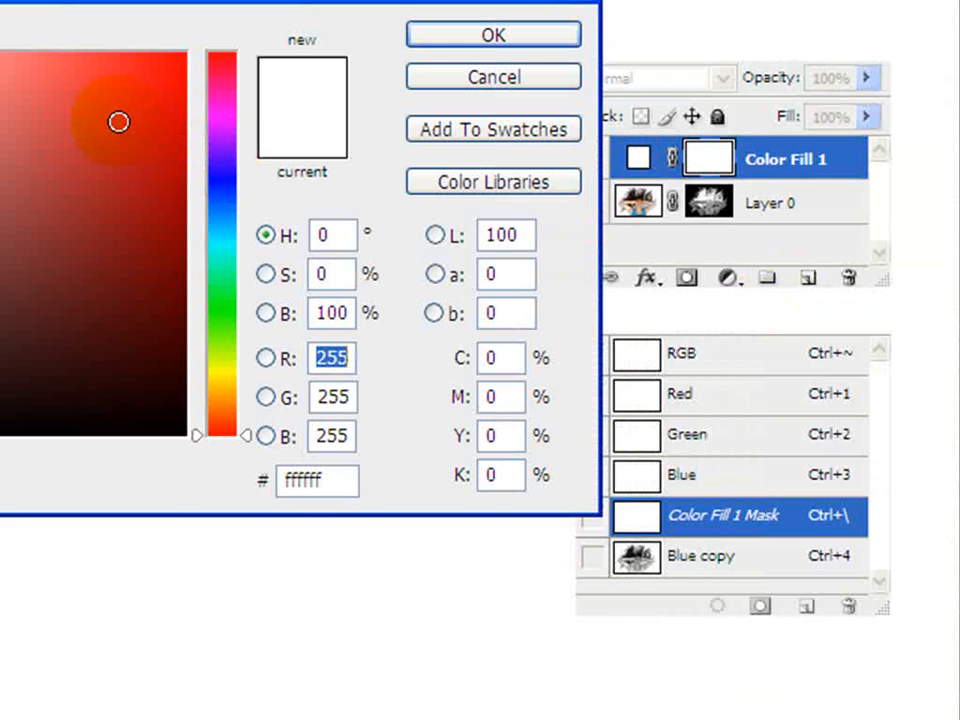
drag(225, 289, 228, 316)
drag(122, 240, 207, 22)
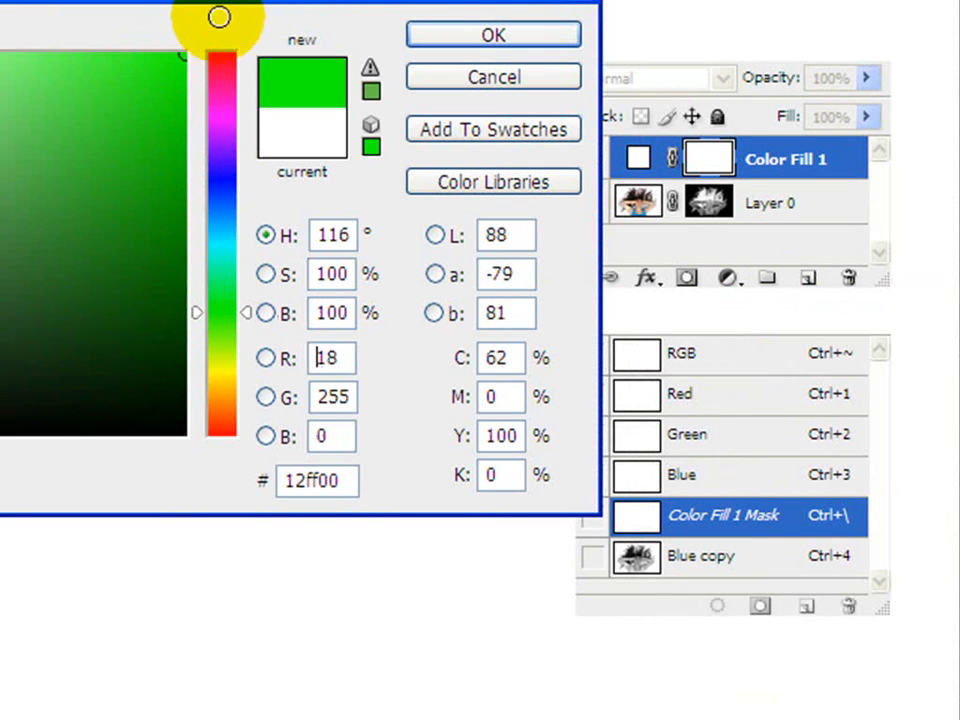
click(480, 40)
drag(707, 165, 789, 222)
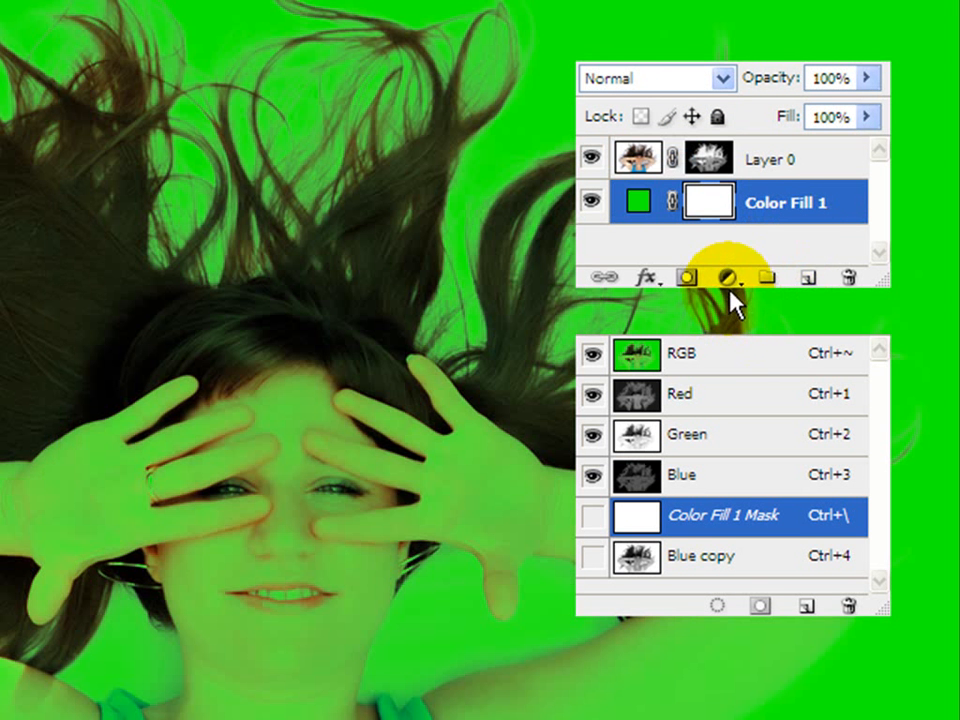
click(728, 280)
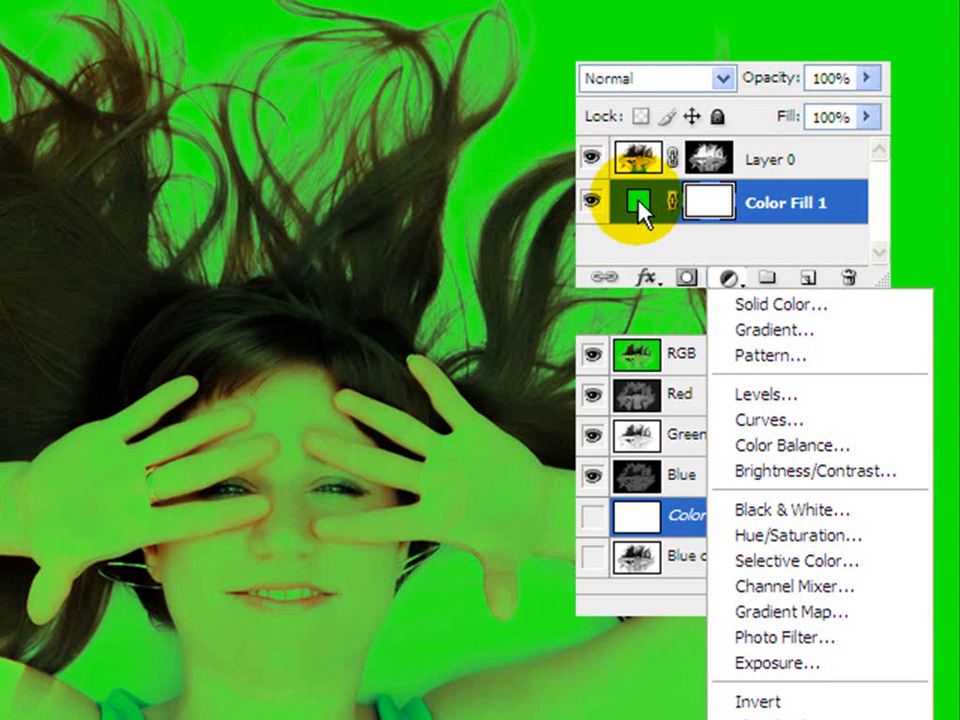
click(776, 242)
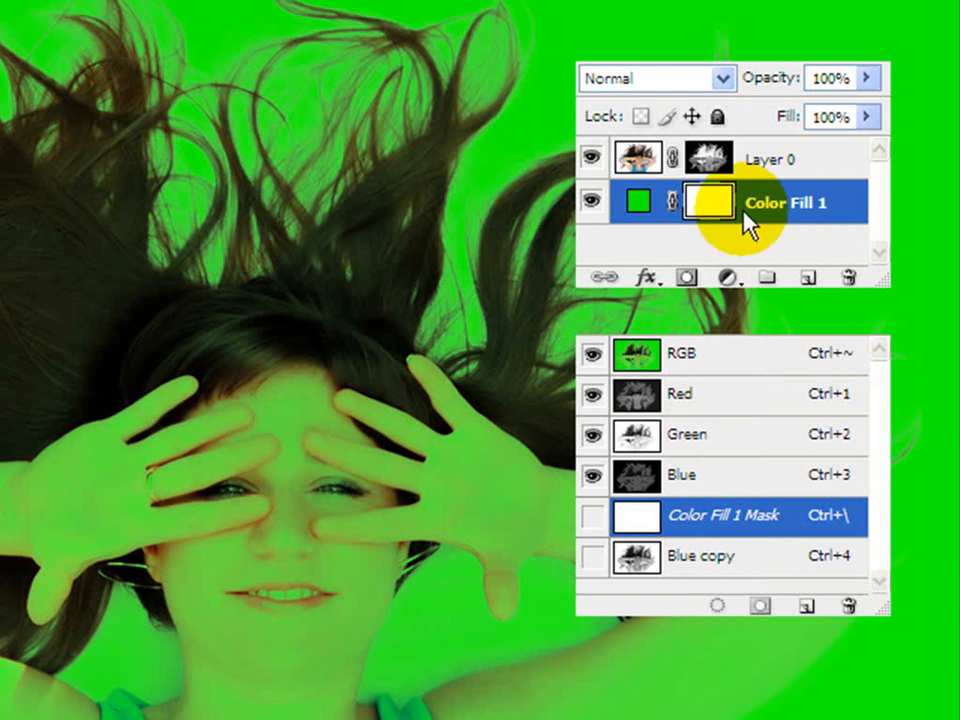
Target Layer 0's mask rather than its image and start a Levels adjustment with the white input level at 203
click(708, 158)
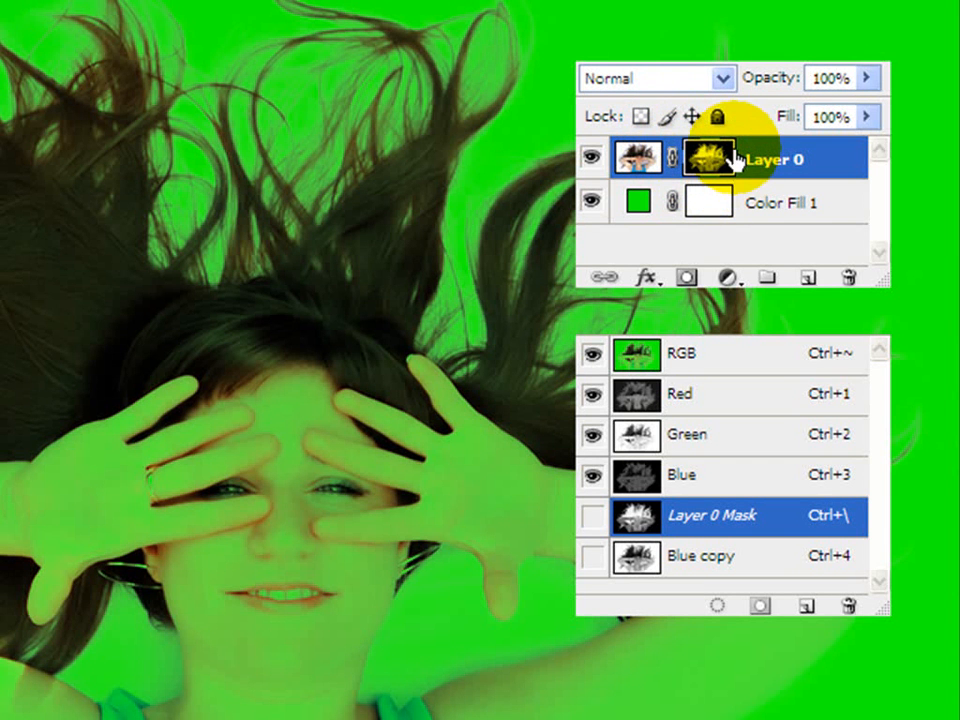
click(636, 160)
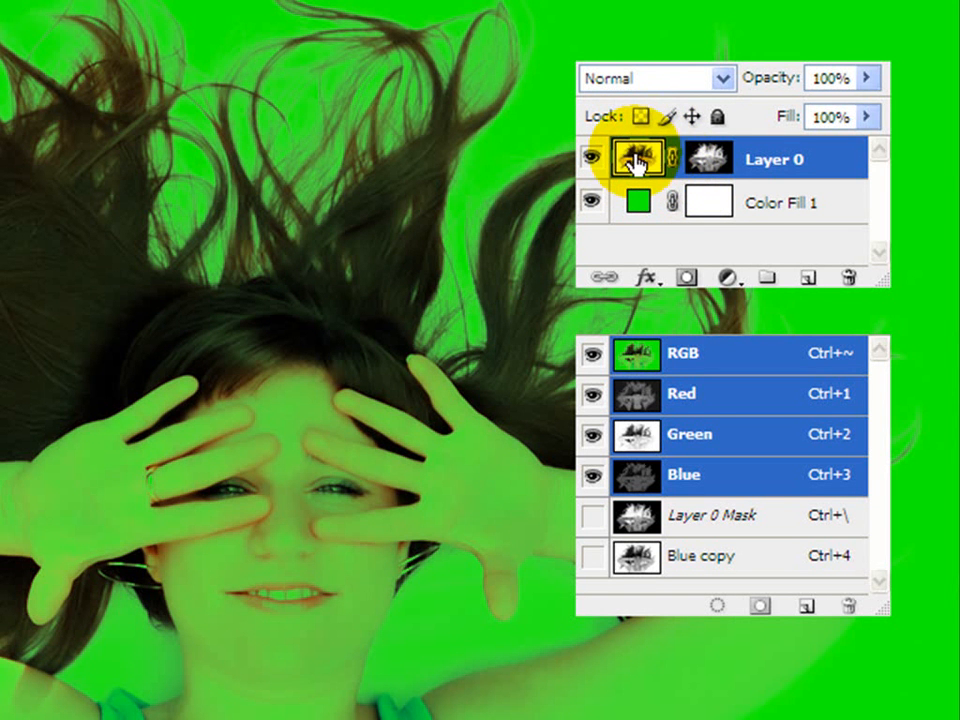
click(712, 166)
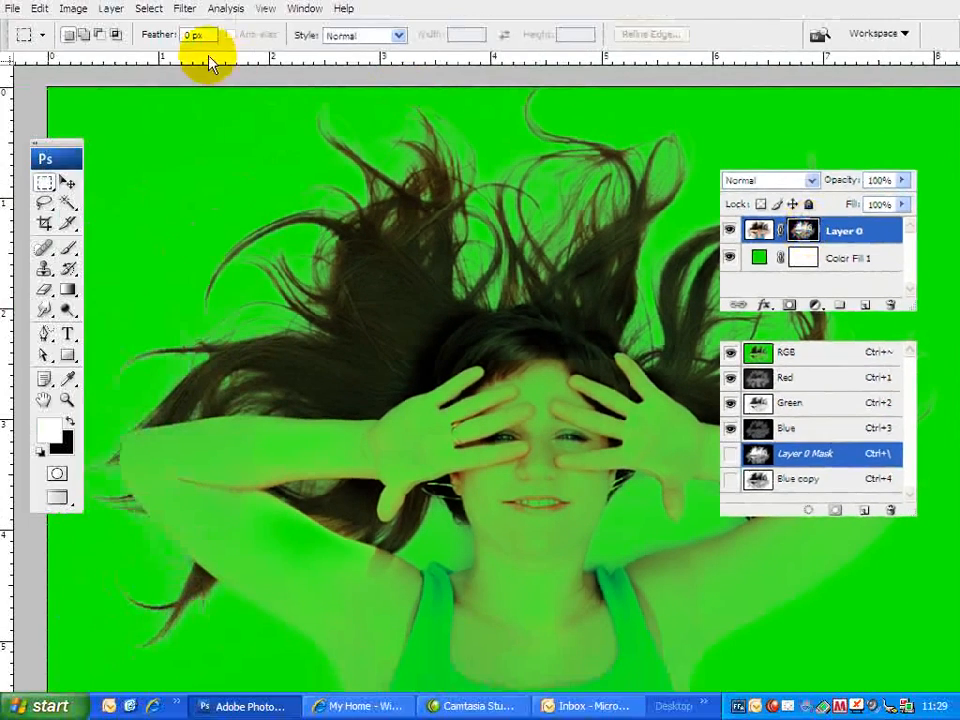
click(72, 14)
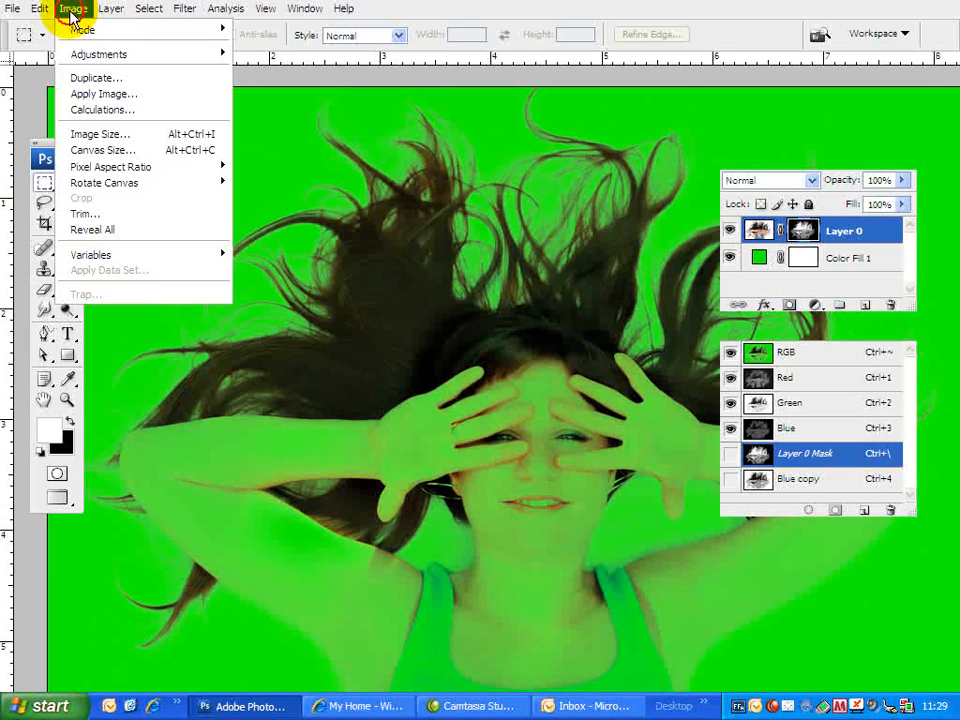
mouse_move(70, 53)
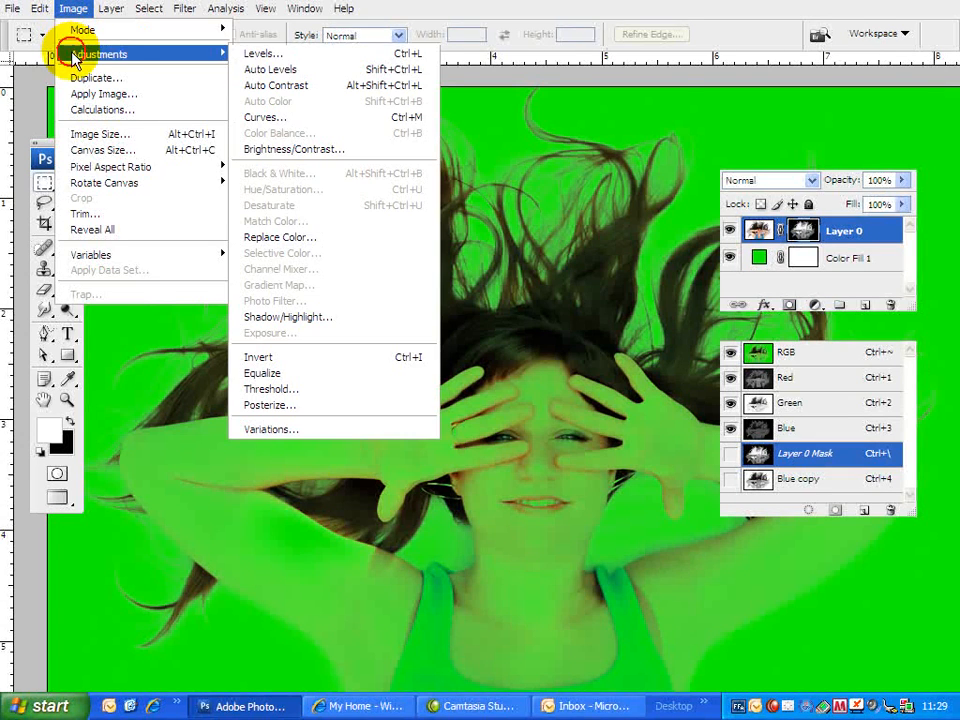
click(257, 58)
drag(462, 347, 597, 420)
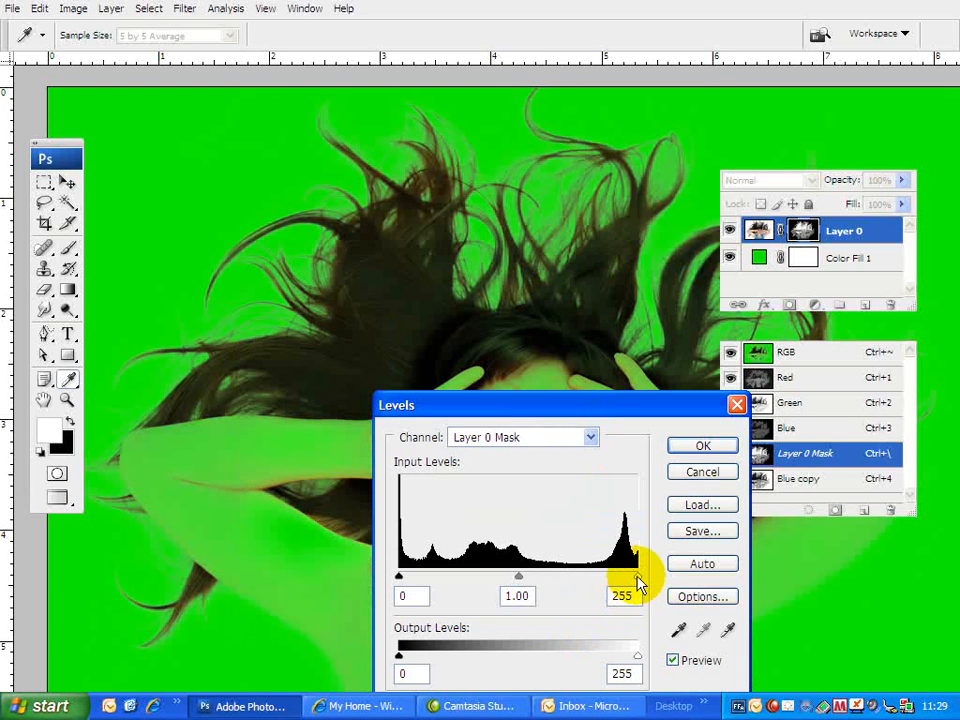
drag(637, 577, 494, 550)
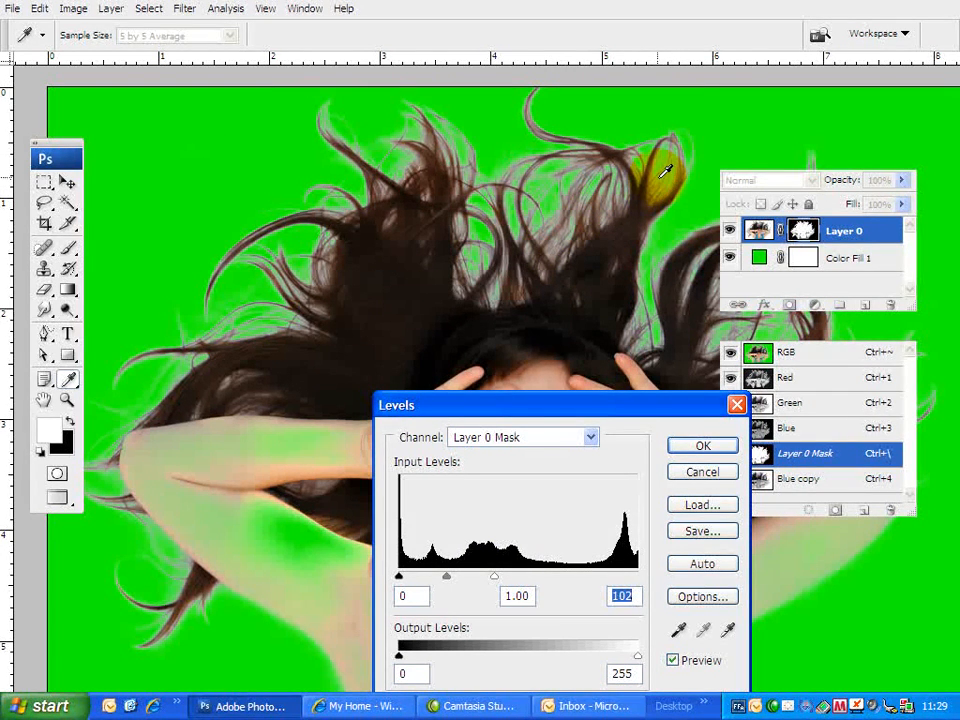
drag(494, 578, 598, 584)
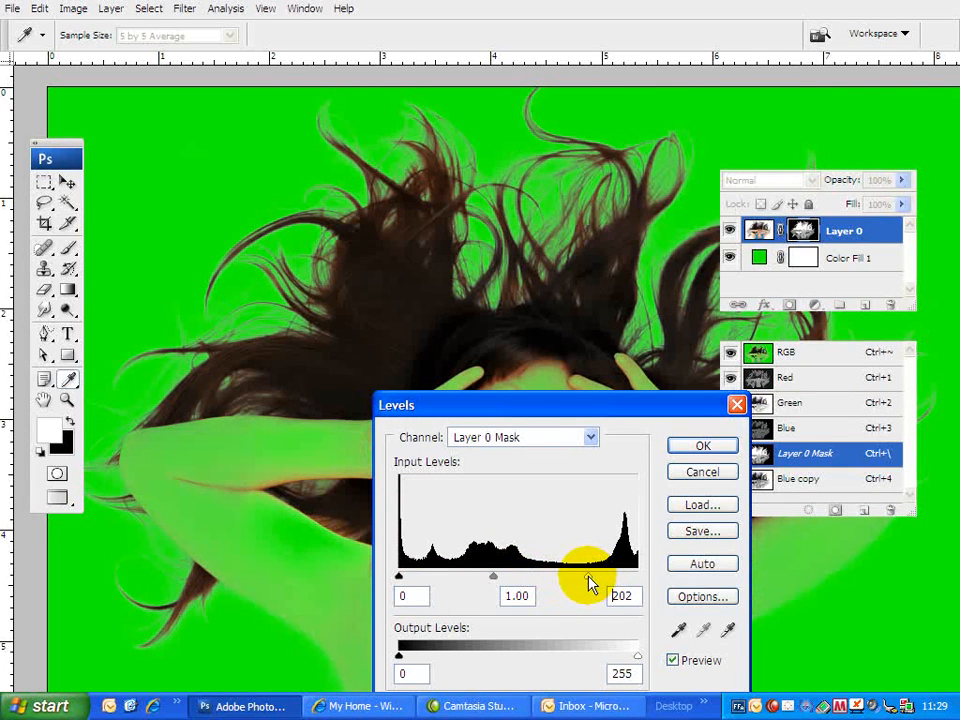
drag(591, 582, 591, 582)
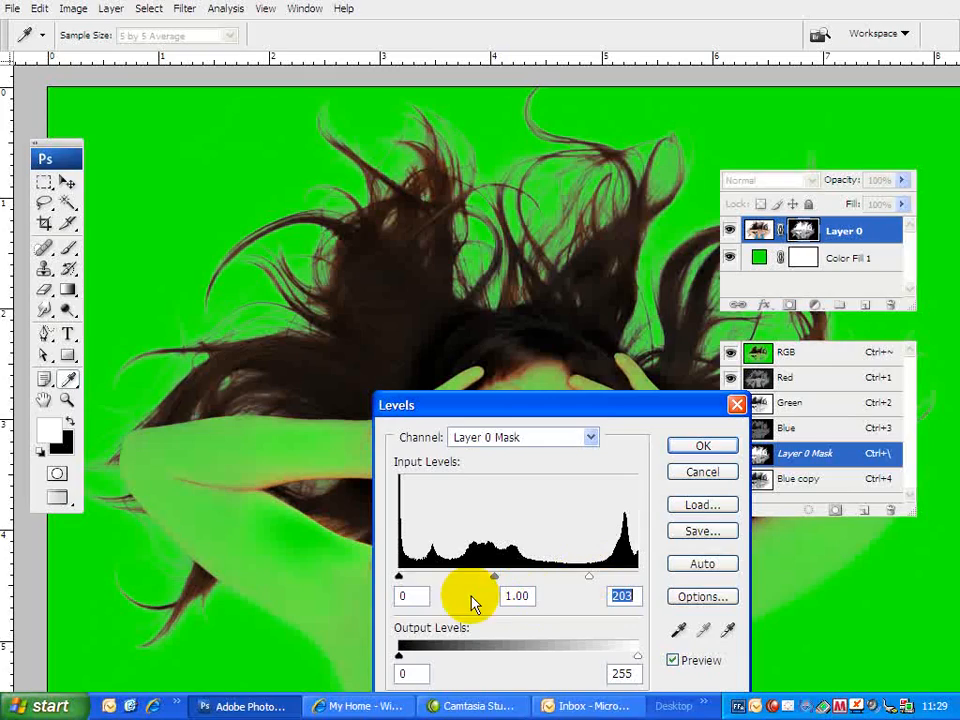
Set the black input level to 15 and the midtone level to 0.67, and apply the Levels adjustment to the mask
drag(399, 582, 463, 582)
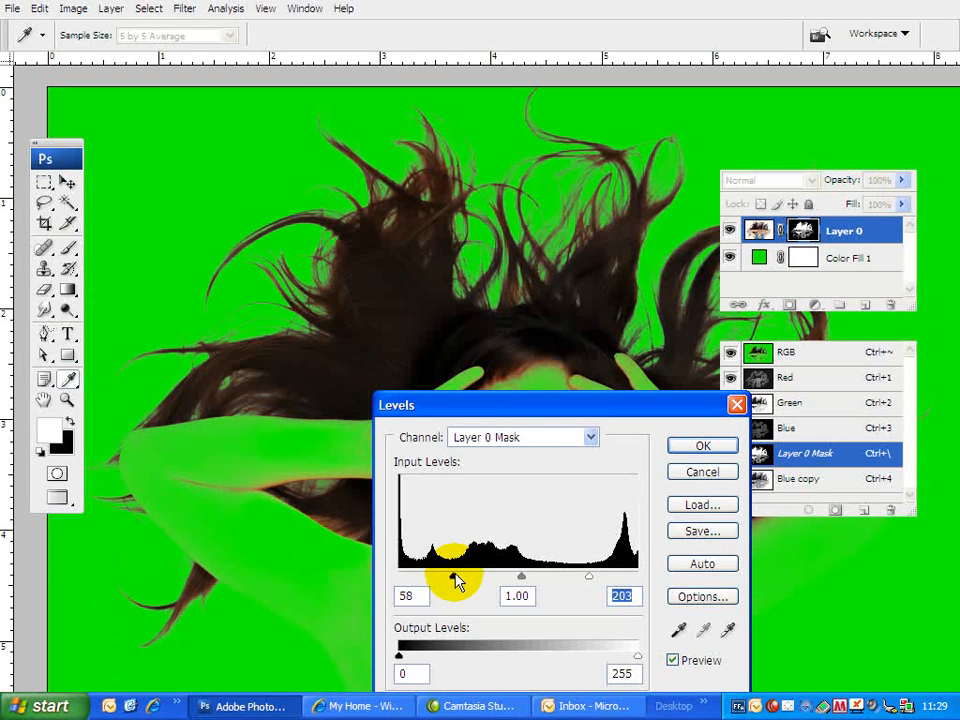
drag(452, 582, 415, 583)
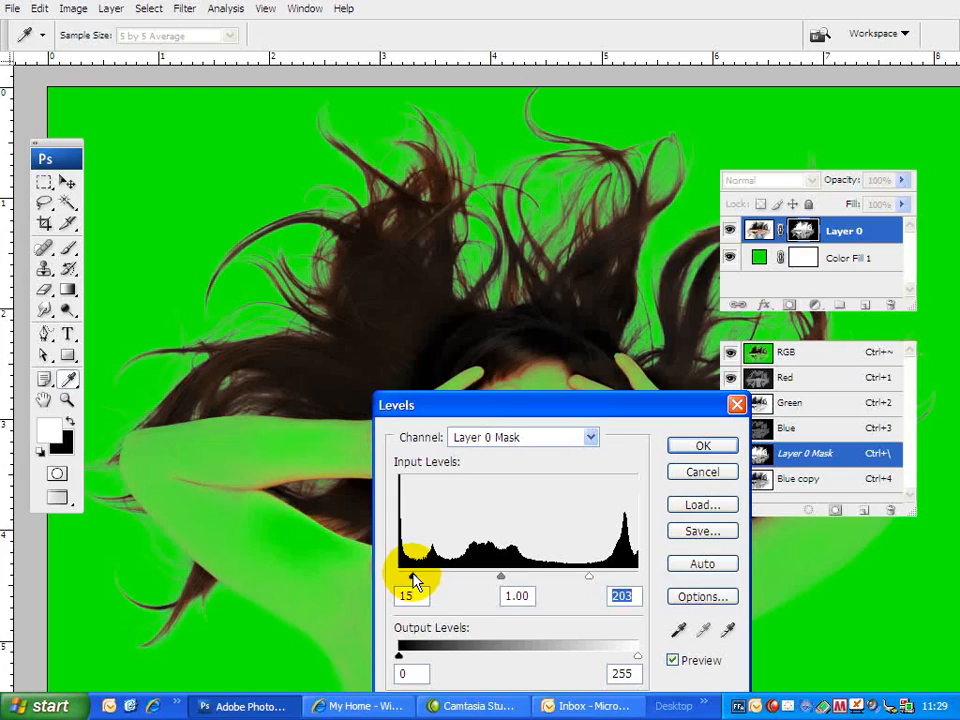
mouse_move(503, 579)
mouse_down()
mouse_move(484, 585)
mouse_move(520, 583)
mouse_up()
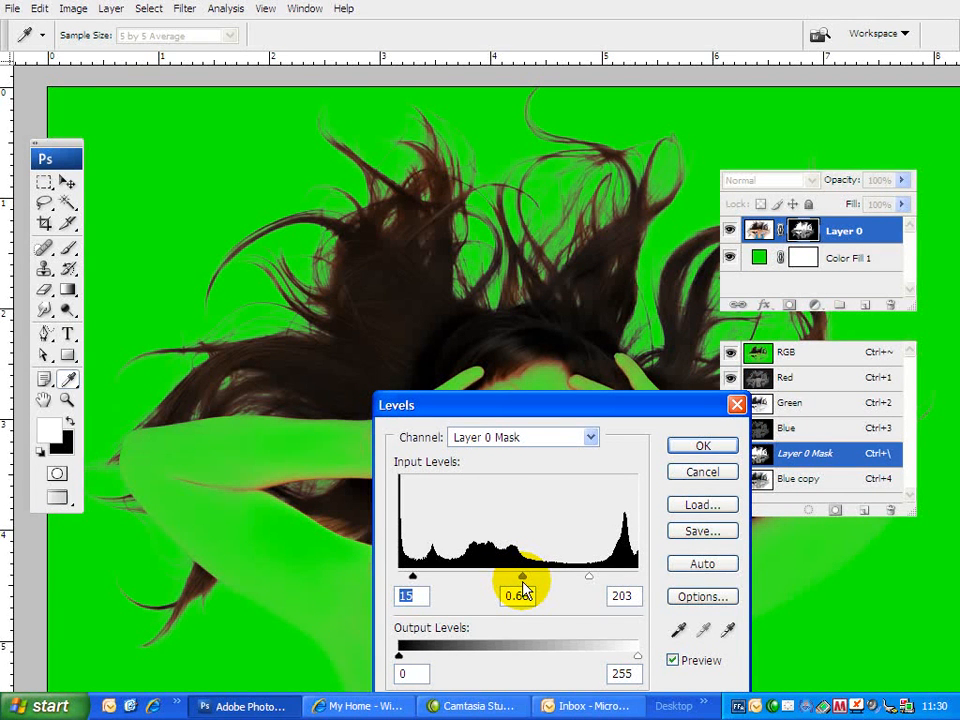
drag(523, 582, 523, 582)
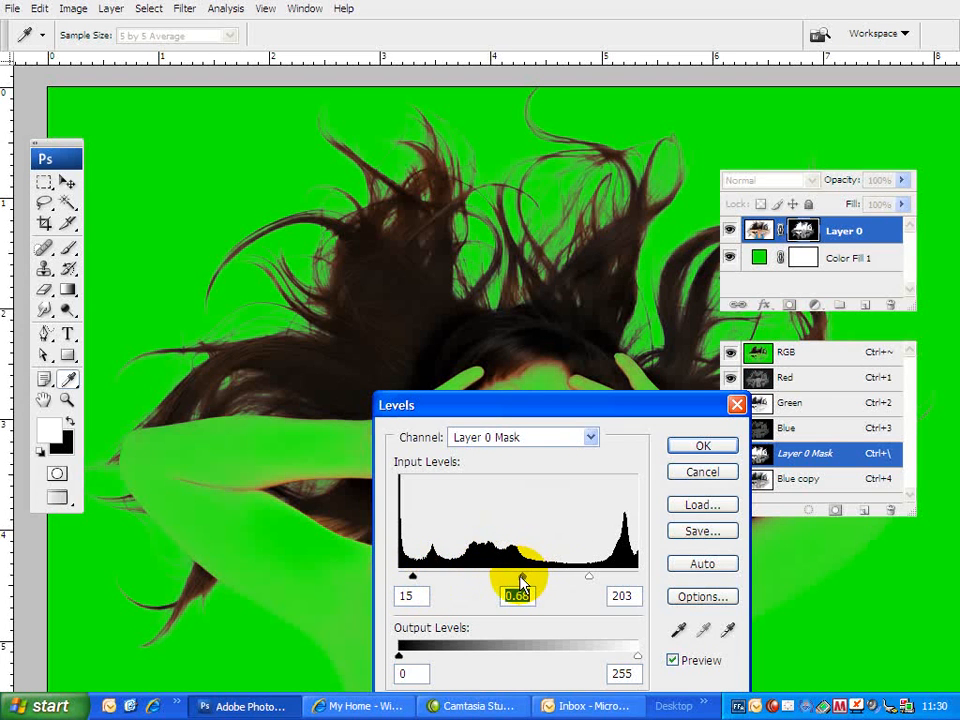
mouse_move(522, 581)
mouse_down()
mouse_move(418, 574)
mouse_move(540, 594)
mouse_move(527, 595)
mouse_up()
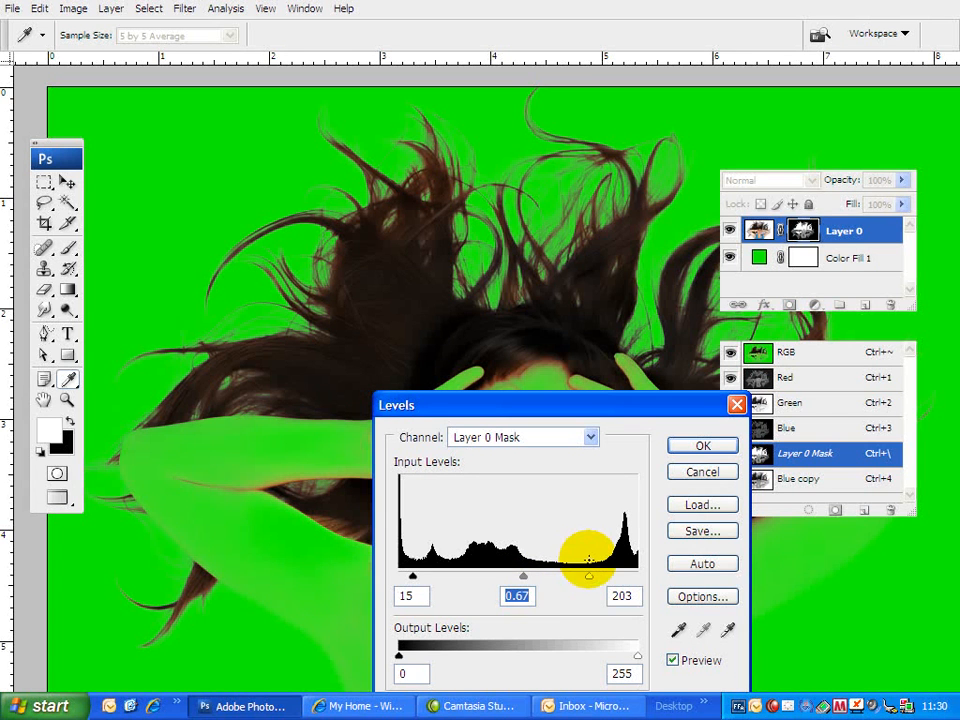
click(706, 447)
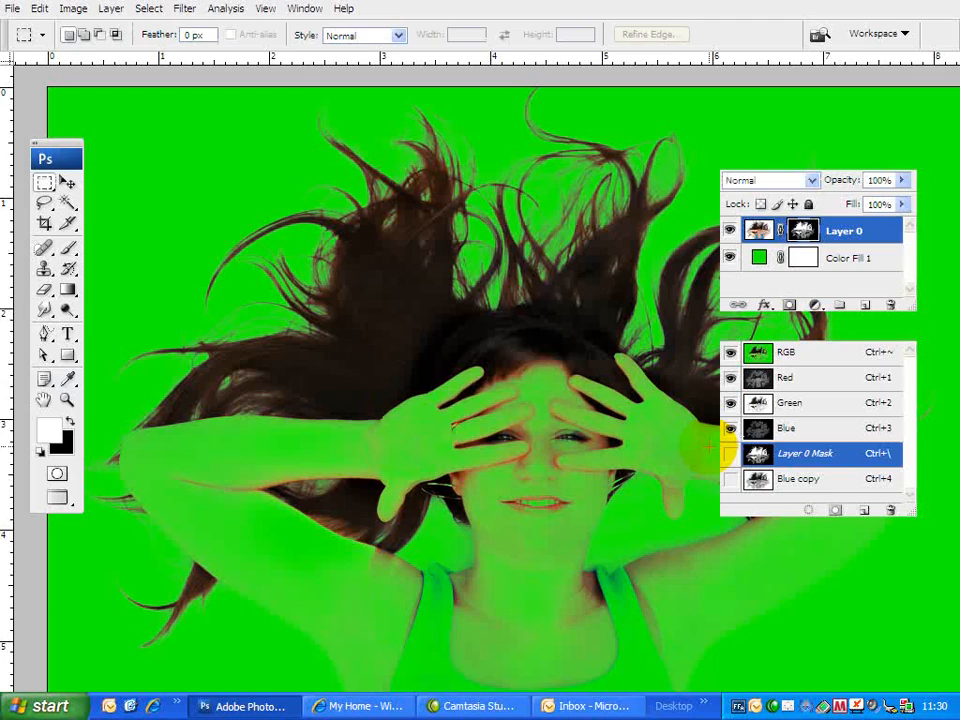